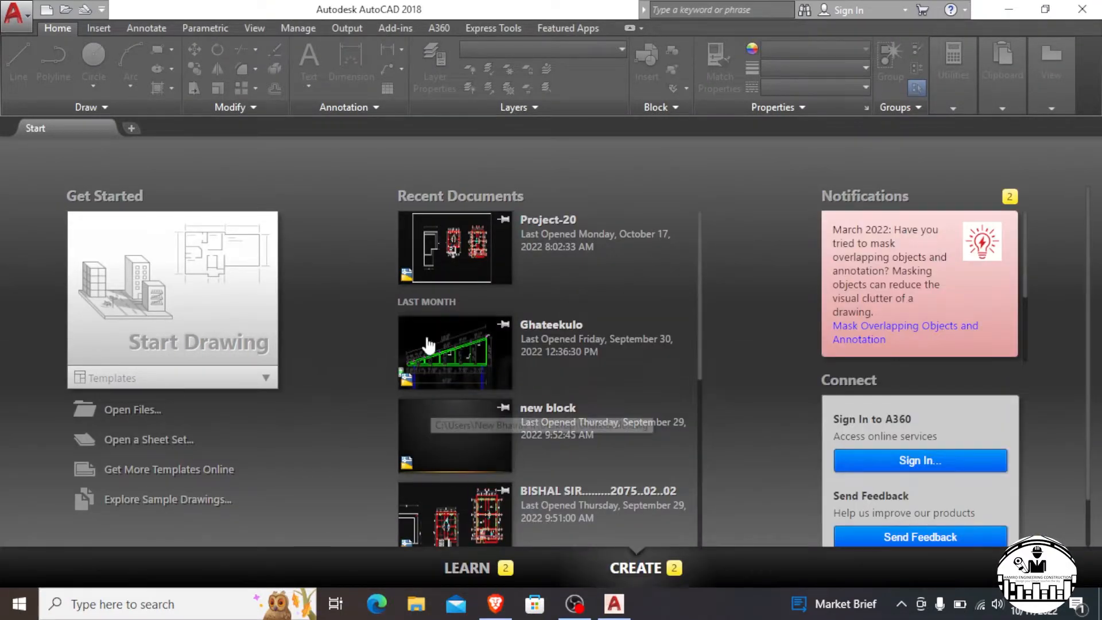
# - Open the recent drawing Project-20 and bring up the program help in a maximized window
pyautogui.click(469, 267)
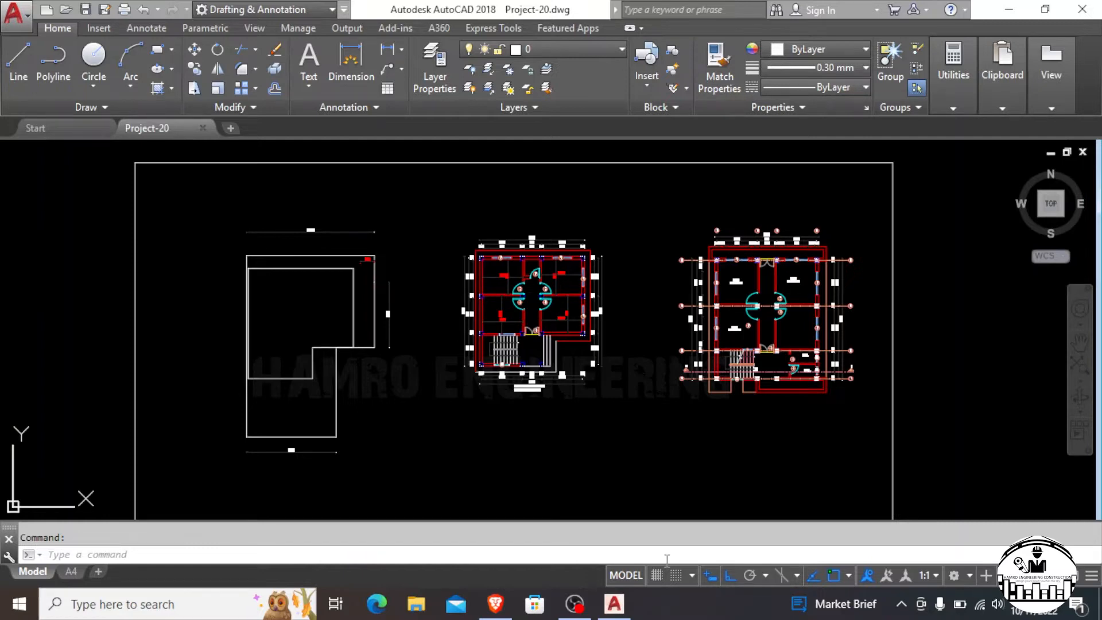
pyautogui.press('F1')
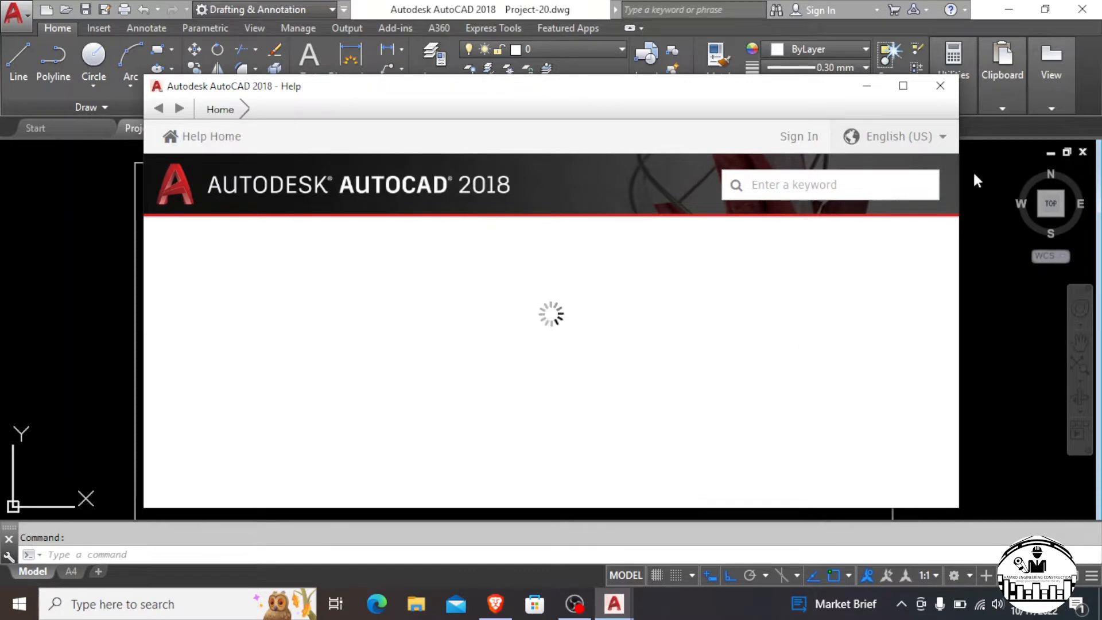
pyautogui.click(903, 86)
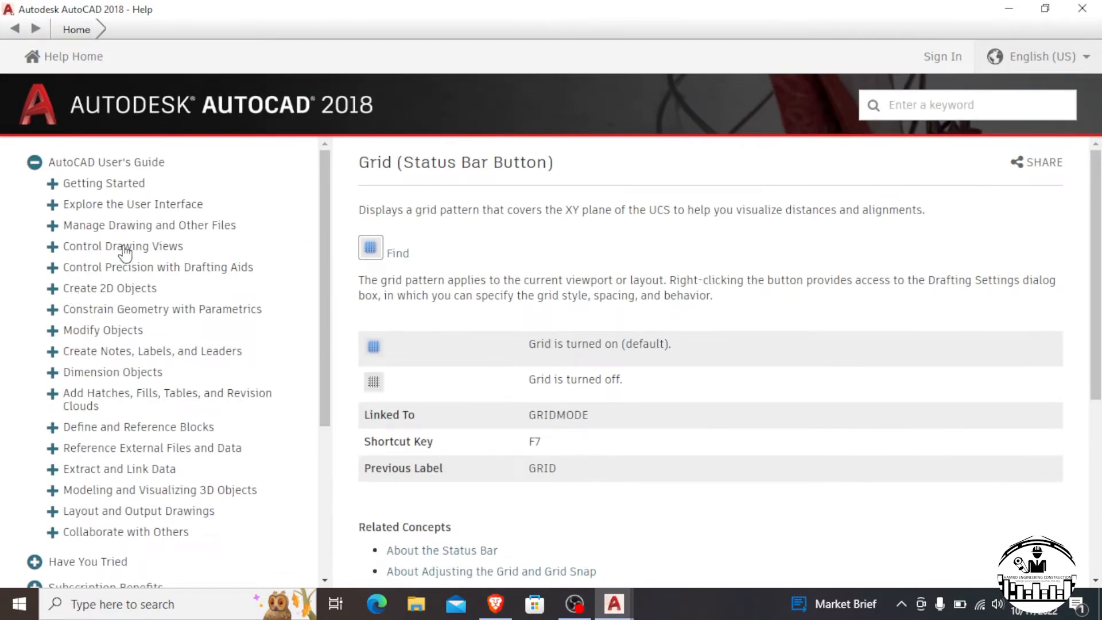
# - Look through the AutoCAD User's Guide topics, including Getting Started, collapse the guide and close the help
pyautogui.click(53, 185)
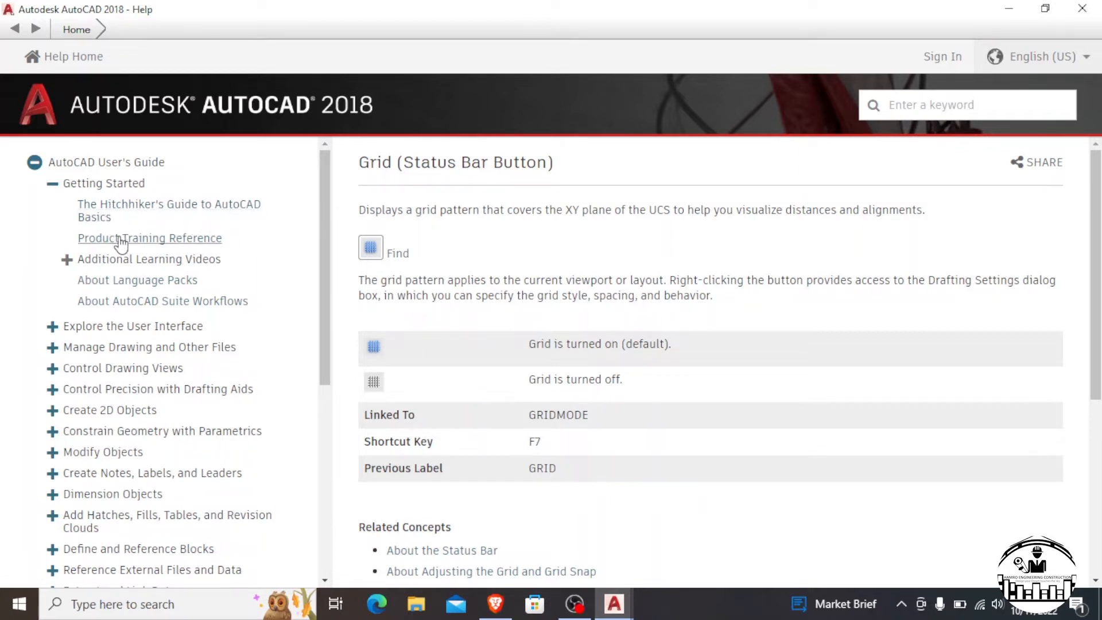
pyautogui.click(59, 185)
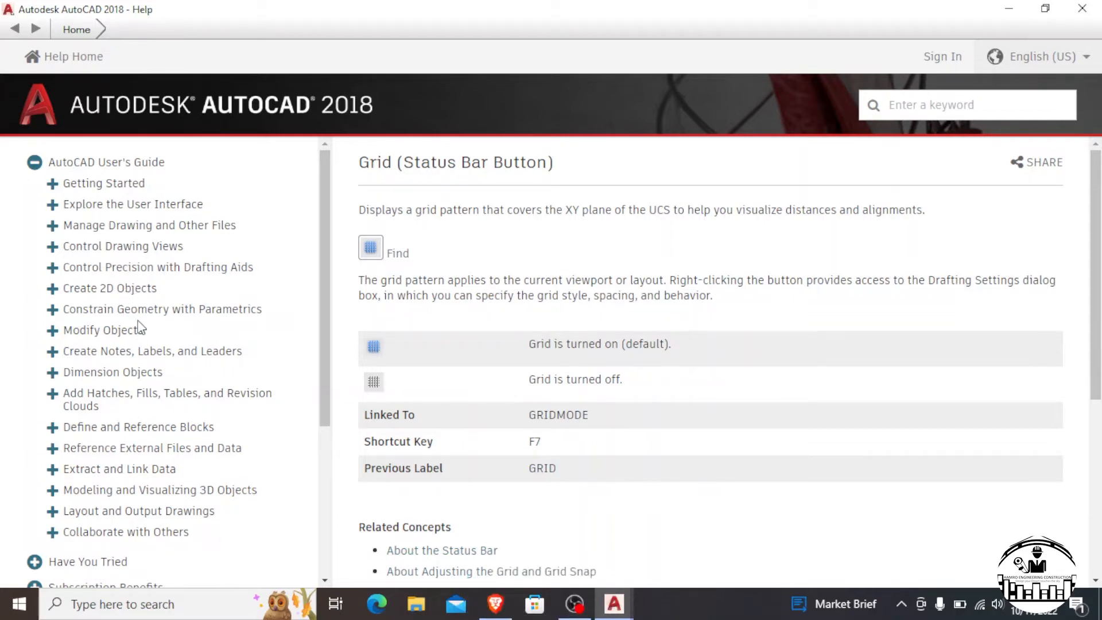
pyautogui.scroll(-2, 139, 328)
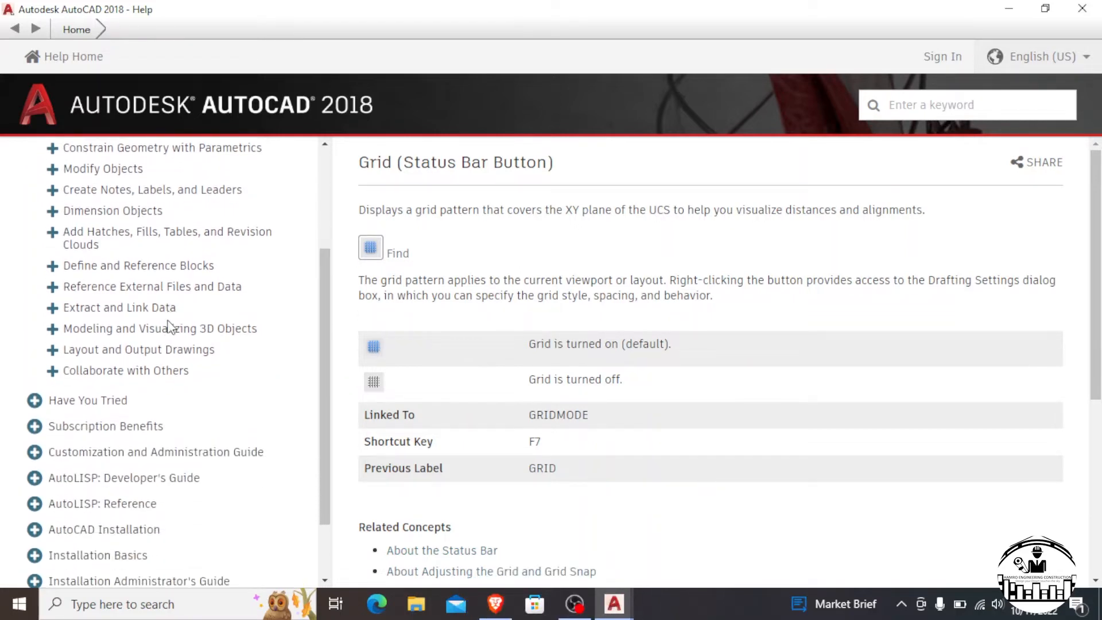
pyautogui.scroll(2, 151, 330)
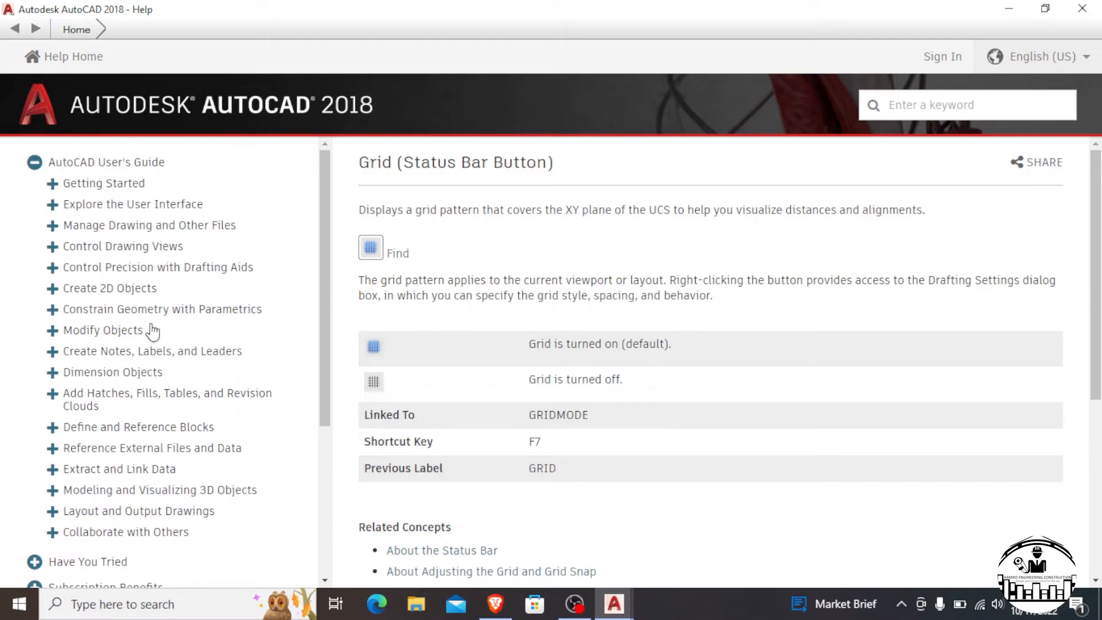
pyautogui.click(35, 163)
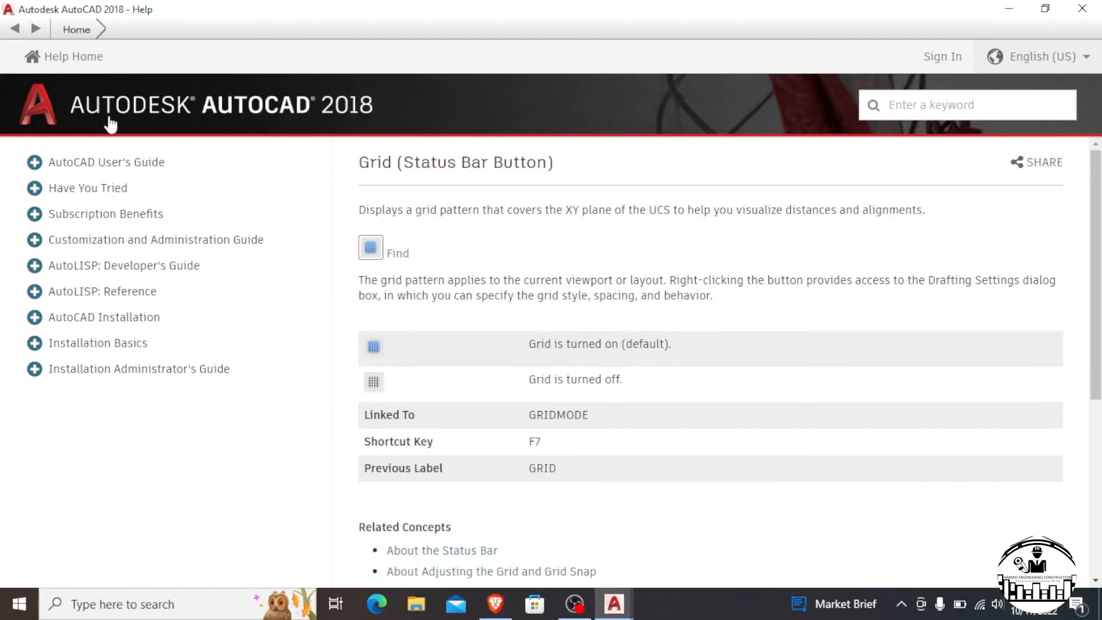
pyautogui.click(1082, 9)
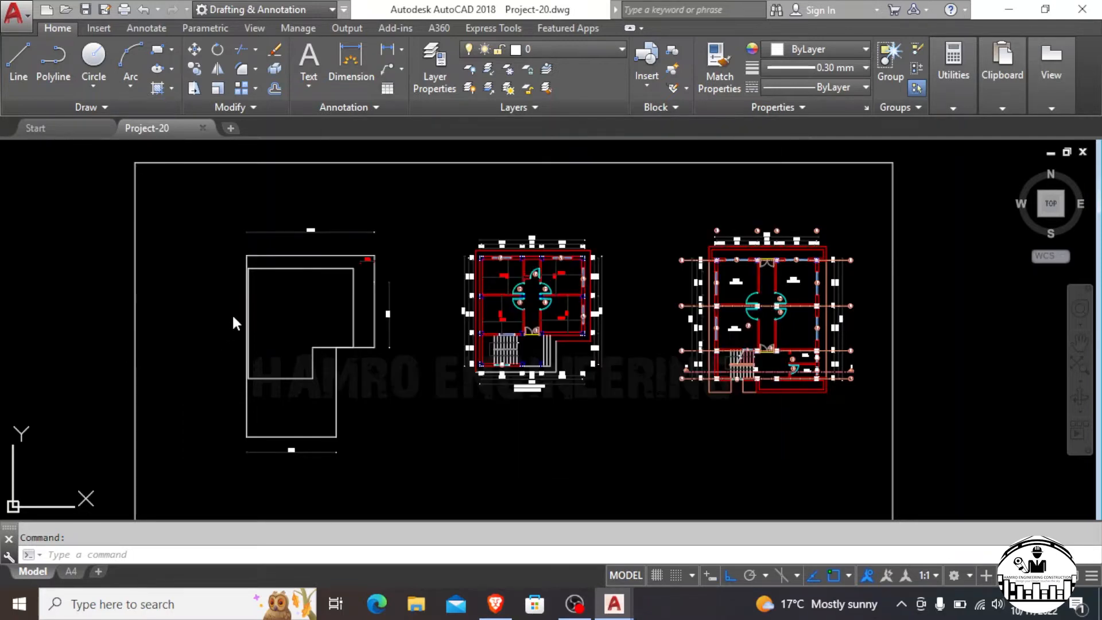
# - Display the text window with Project-20's command history several times, examine it and close it
pyautogui.scroll(-1, 360, 228)
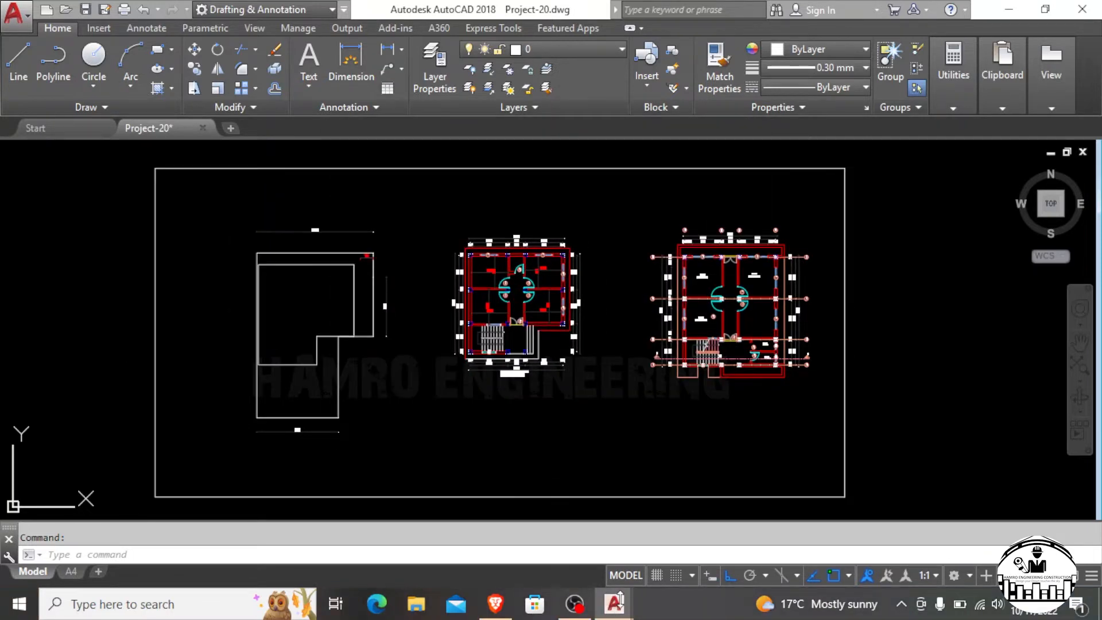
pyautogui.moveTo(614, 604)
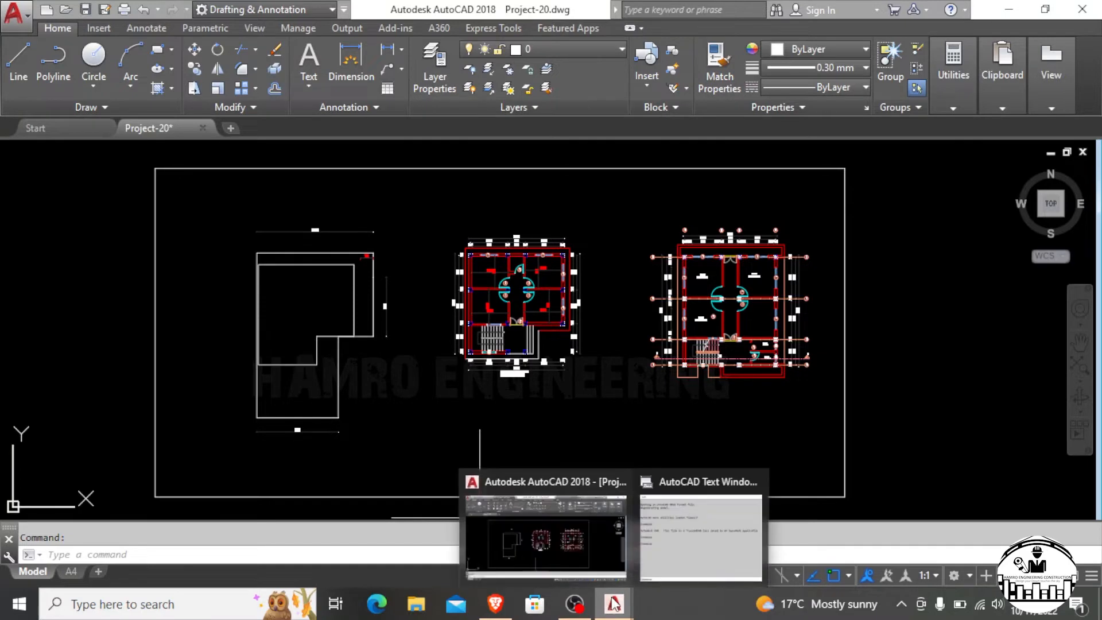
pyautogui.click(642, 560)
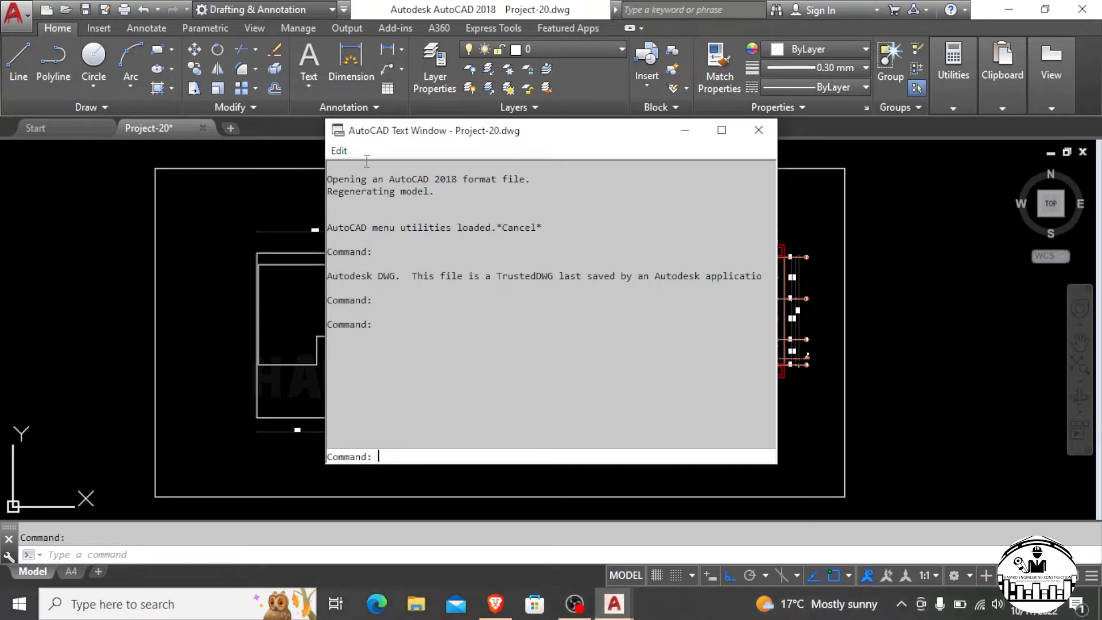
pyautogui.press('F2')
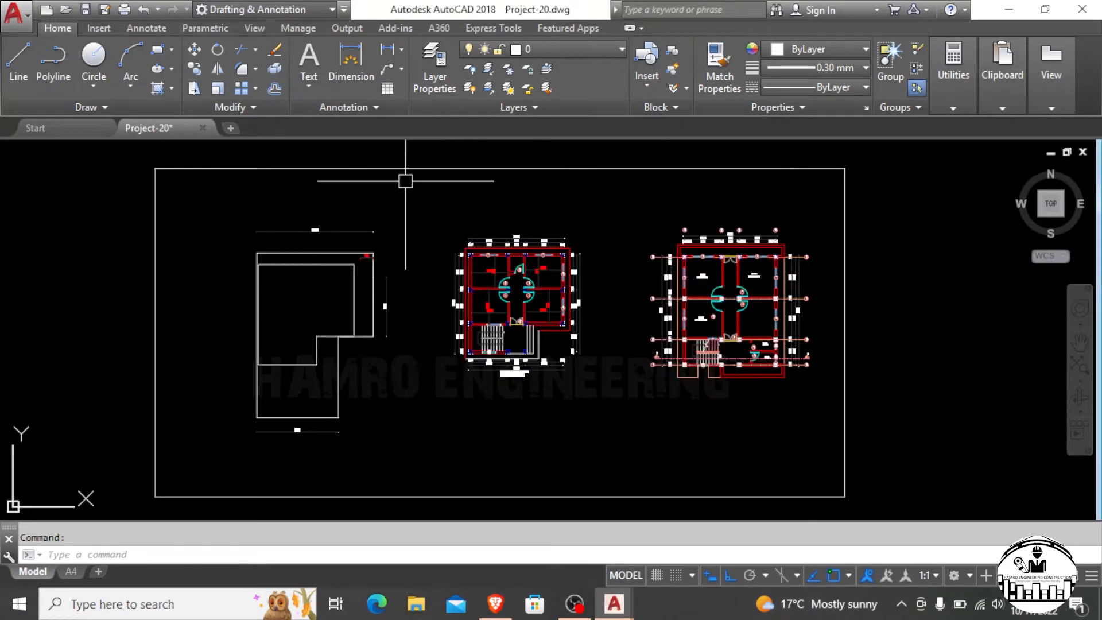
pyautogui.moveTo(622, 616)
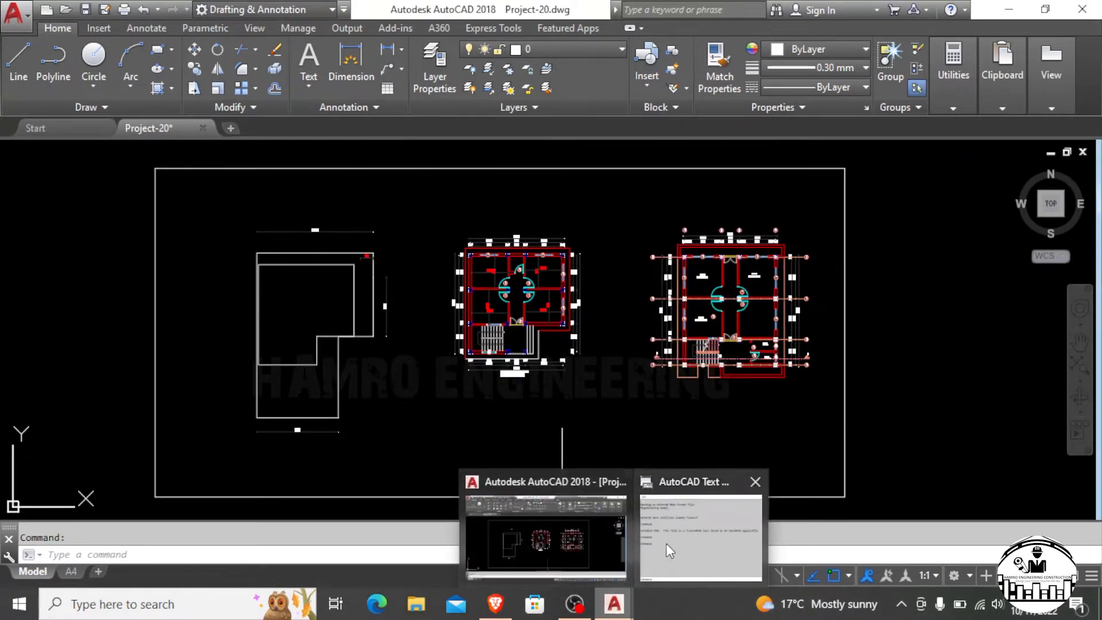
pyautogui.click(701, 537)
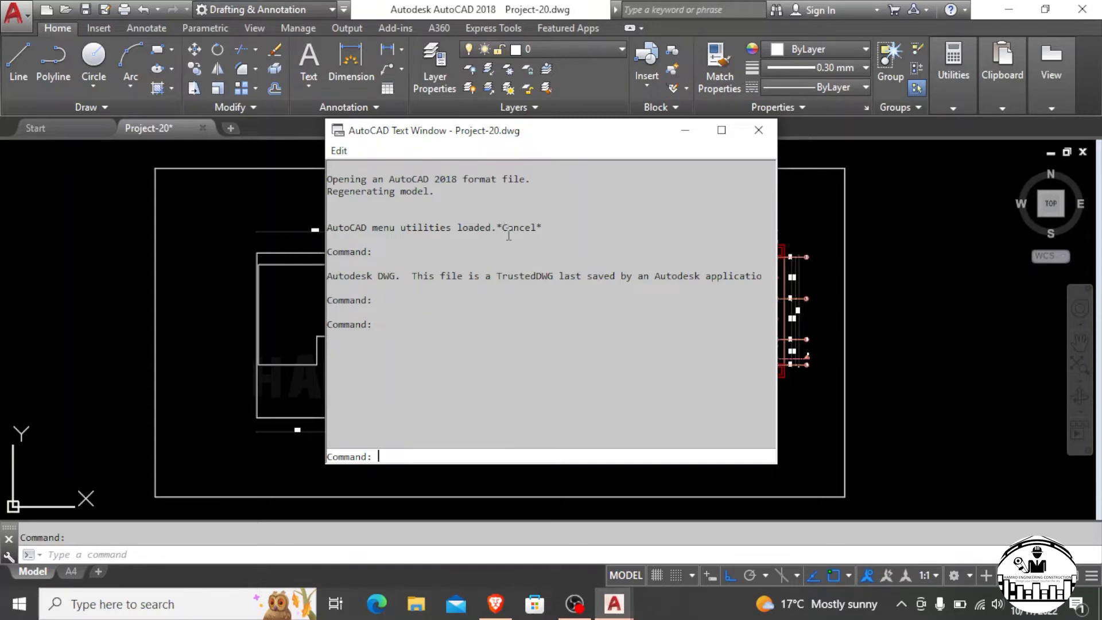
pyautogui.click(758, 131)
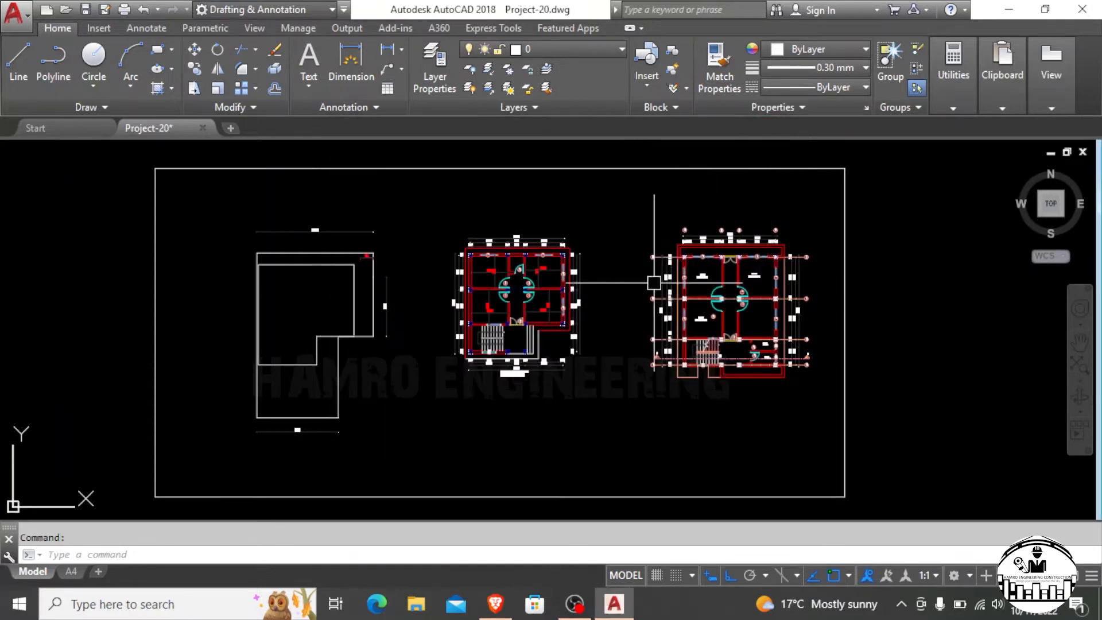
pyautogui.press('F2')
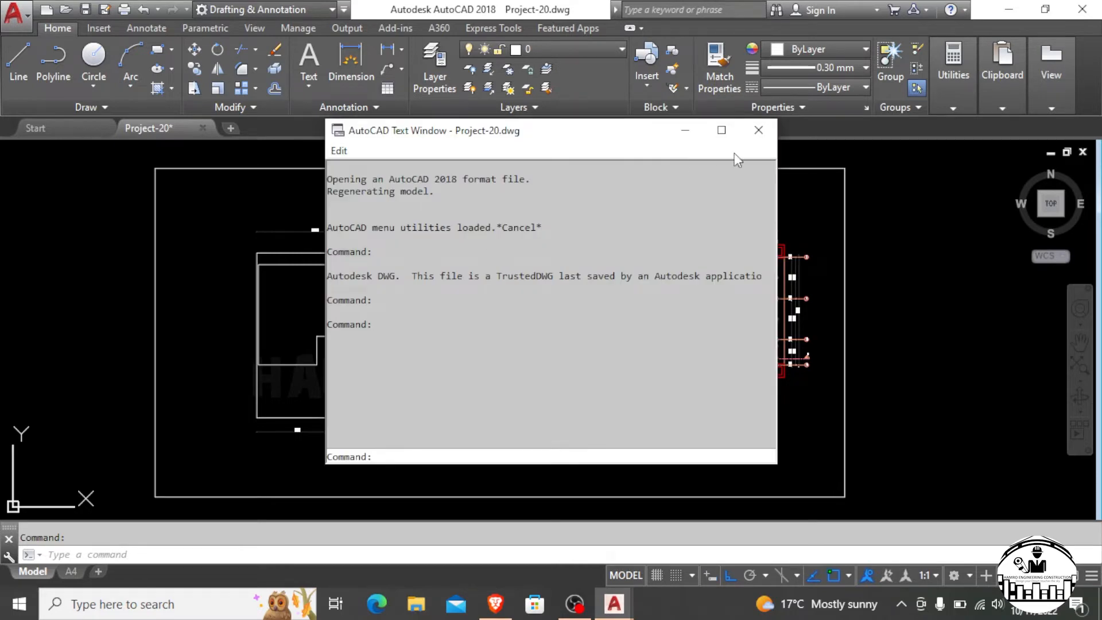
pyautogui.click(758, 132)
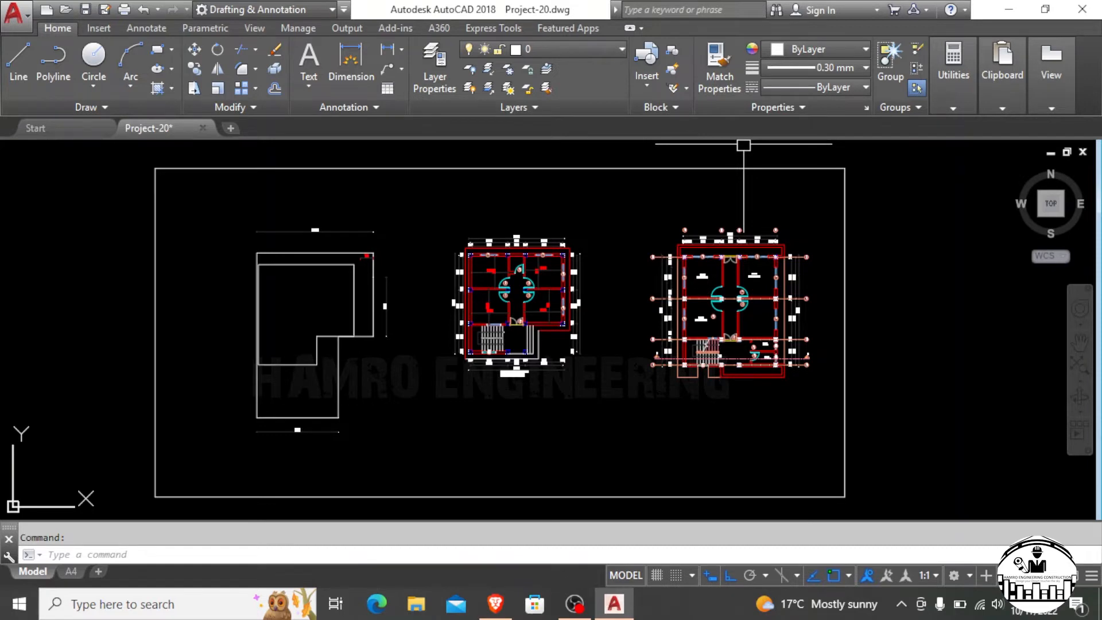
# - Toggle object snap on and off several times, leaving it switched off
pyautogui.press('F3')
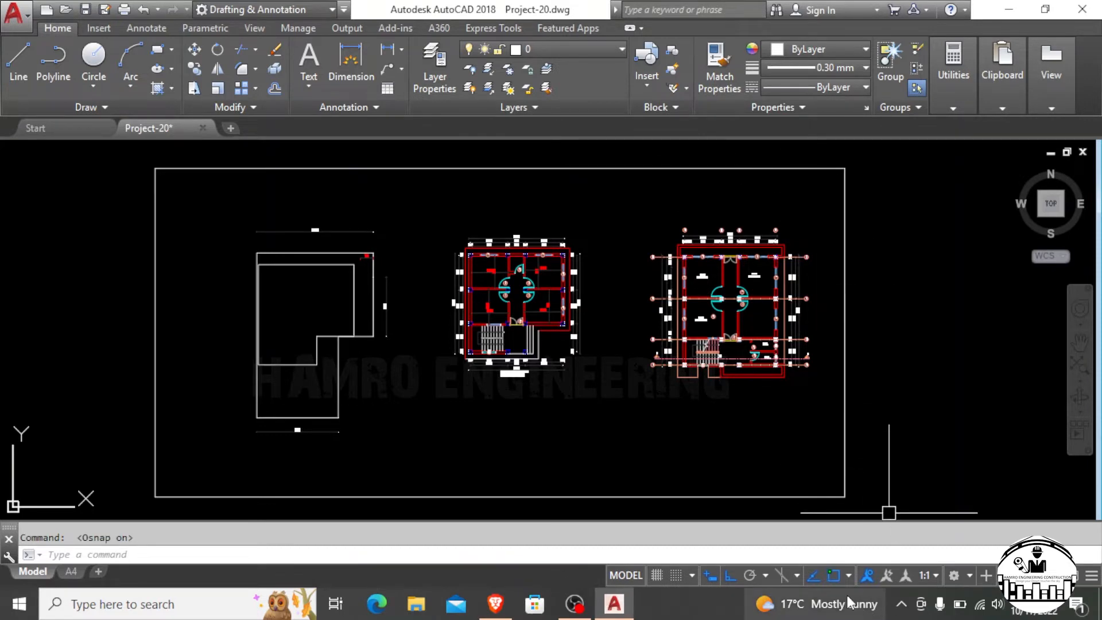
pyautogui.click(833, 574)
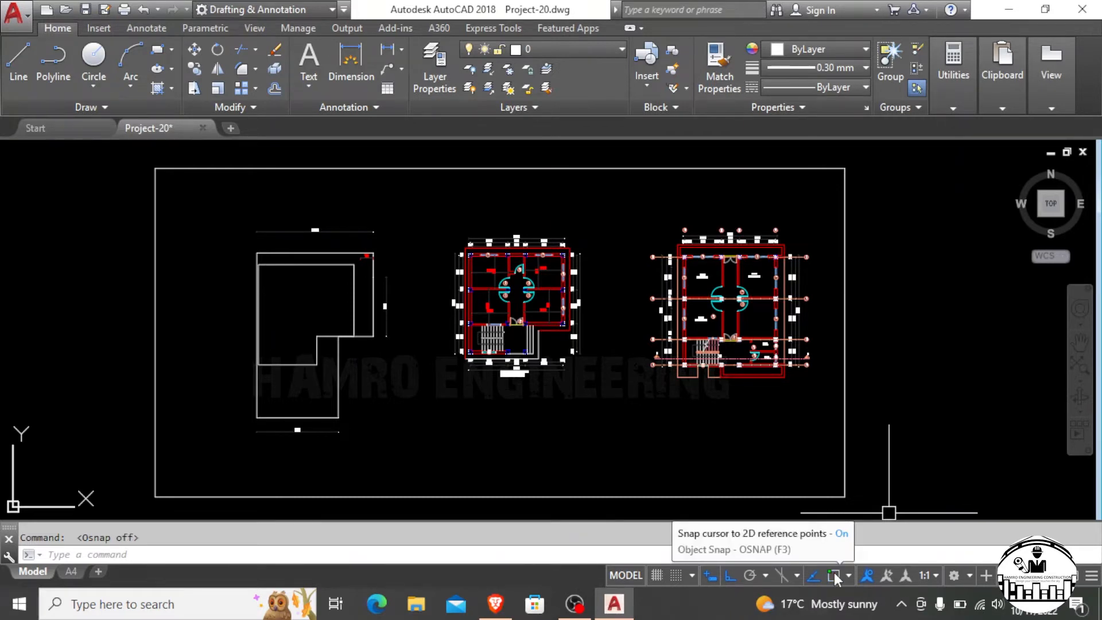
pyautogui.click(835, 574)
pyautogui.click(835, 574)
pyautogui.click(835, 575)
pyautogui.click(835, 575)
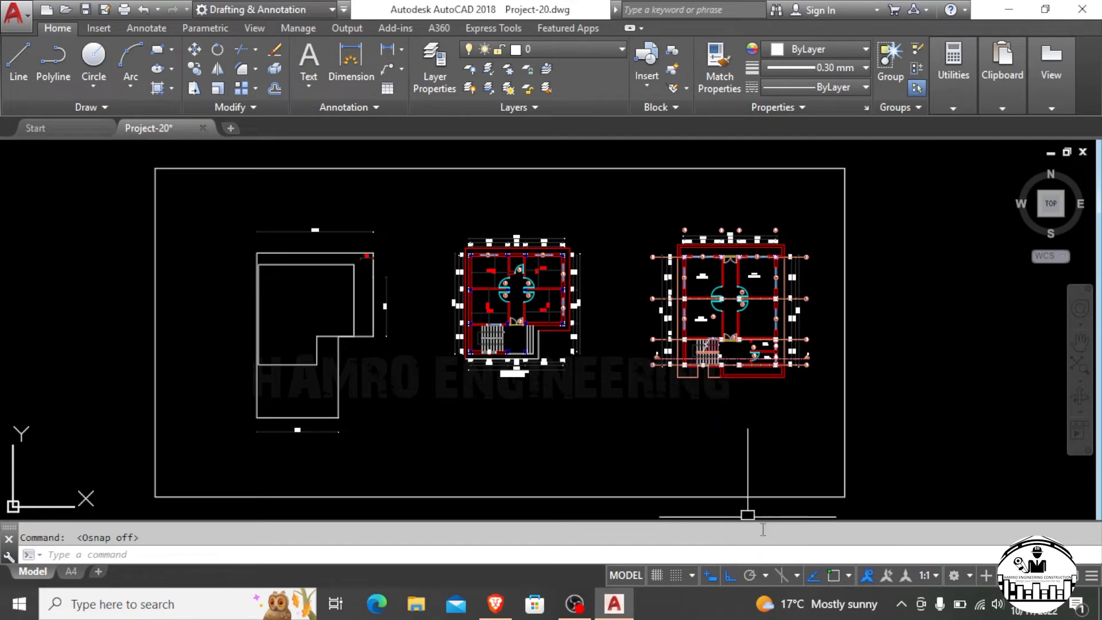
# - Review the list of available object snap modes and dismiss it without changing any mode
pyautogui.click(848, 573)
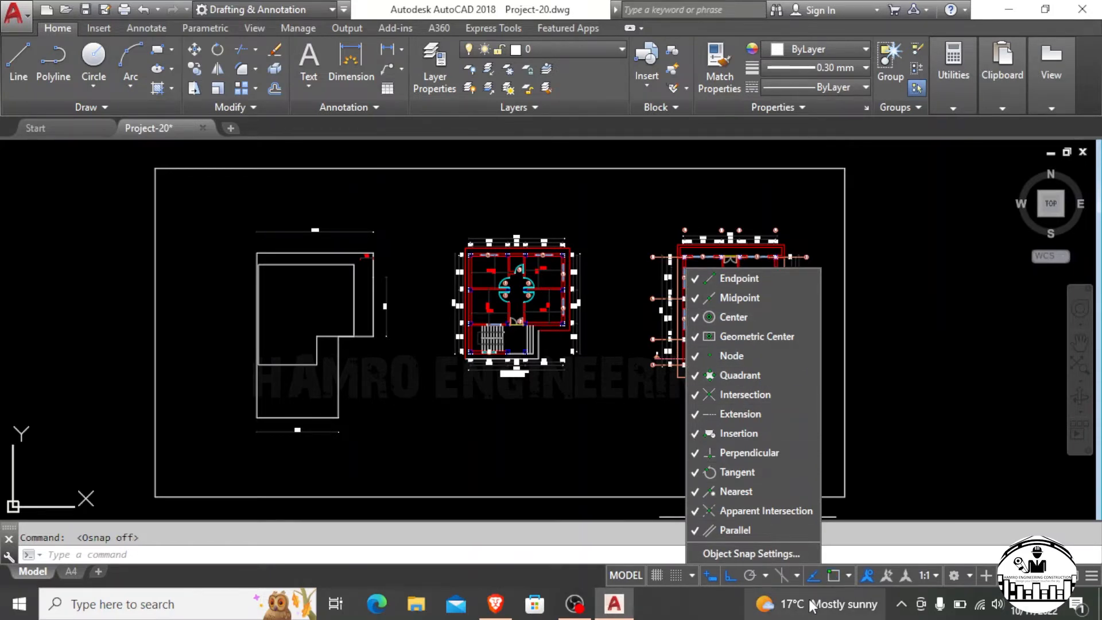
pyautogui.click(550, 576)
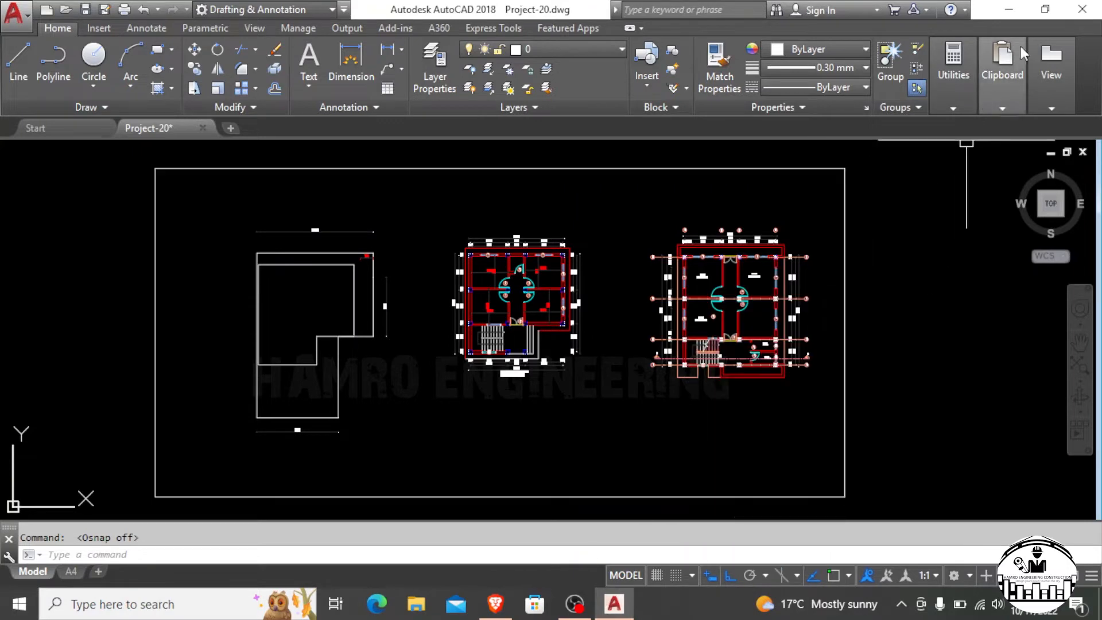
pyautogui.click(1044, 14)
pyautogui.click(1043, 14)
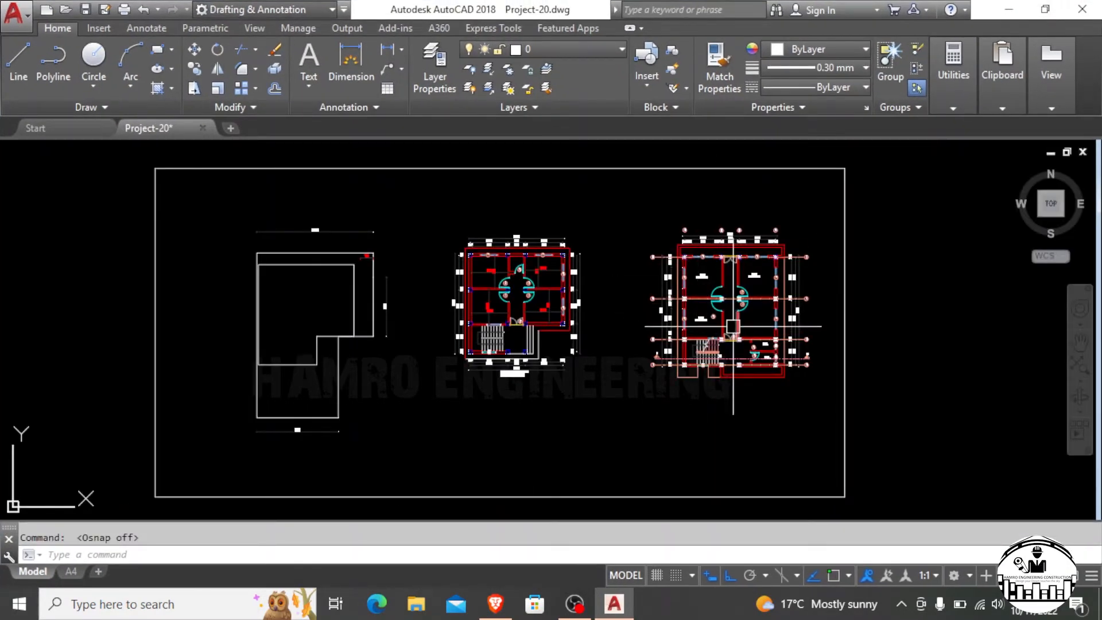
# - Toggle dynamic UCS on and off twice, leaving it switched off
pyautogui.moveTo(737, 310)
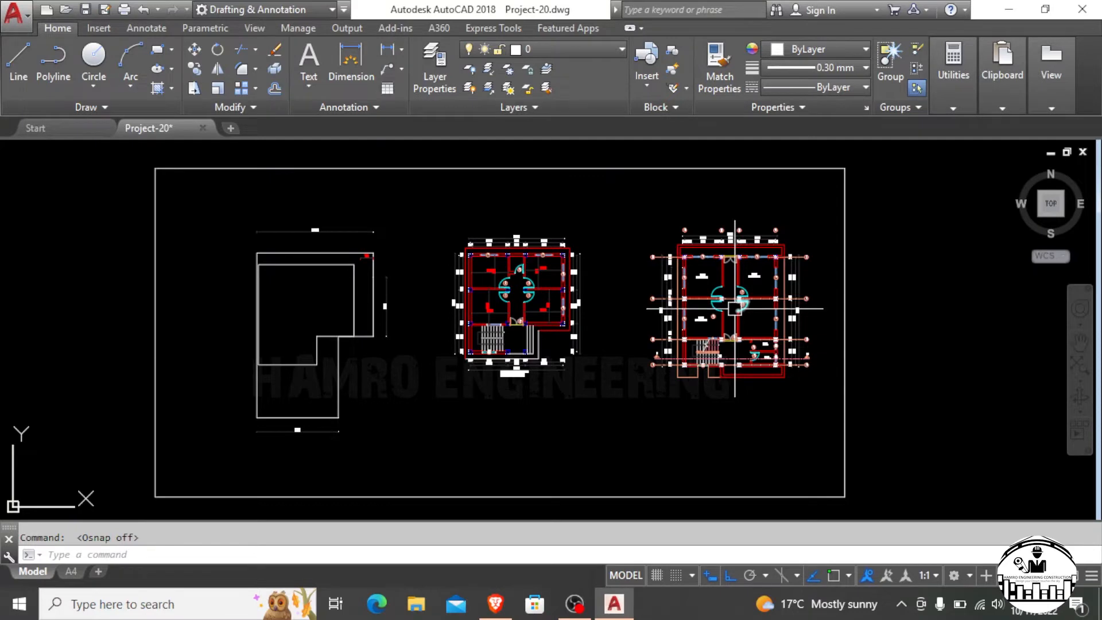
pyautogui.moveTo(660, 250)
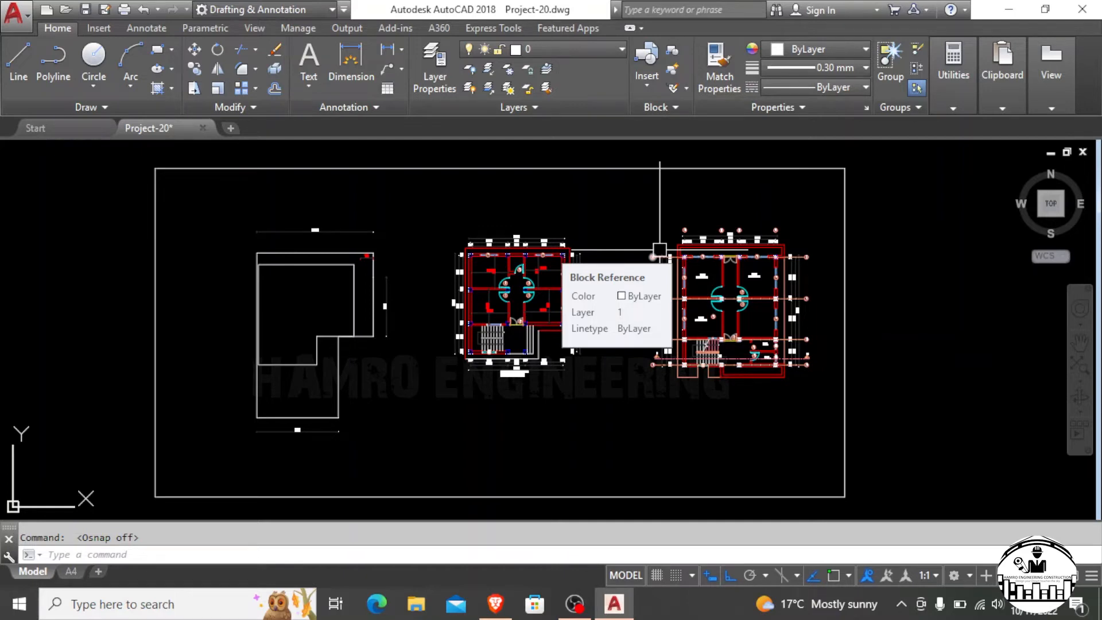
pyautogui.press('F6')
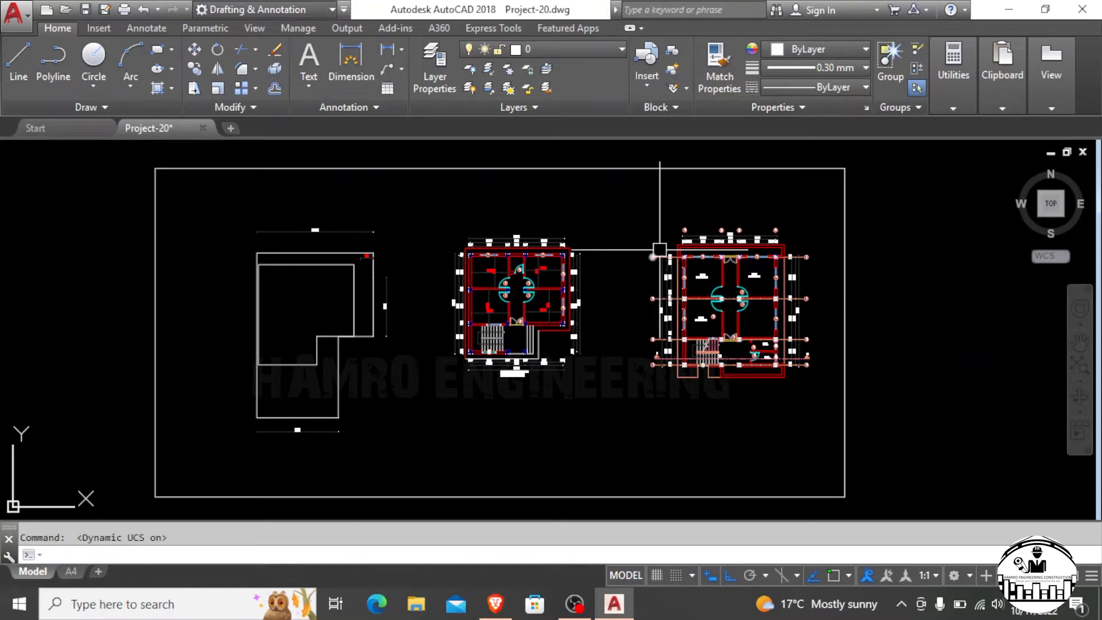
pyautogui.press('F6')
pyautogui.press('F6')
pyautogui.press('F6')
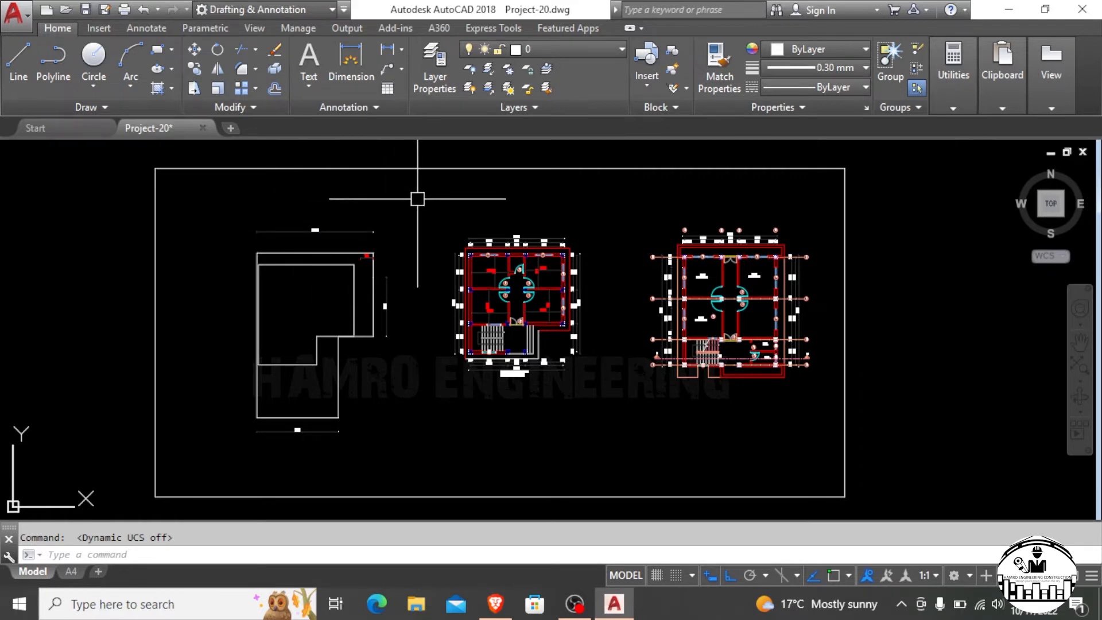
# - Toggle the drawing grid on and off twice, leaving it hidden
pyautogui.press('F7')
pyautogui.press('F7')
pyautogui.press('F7')
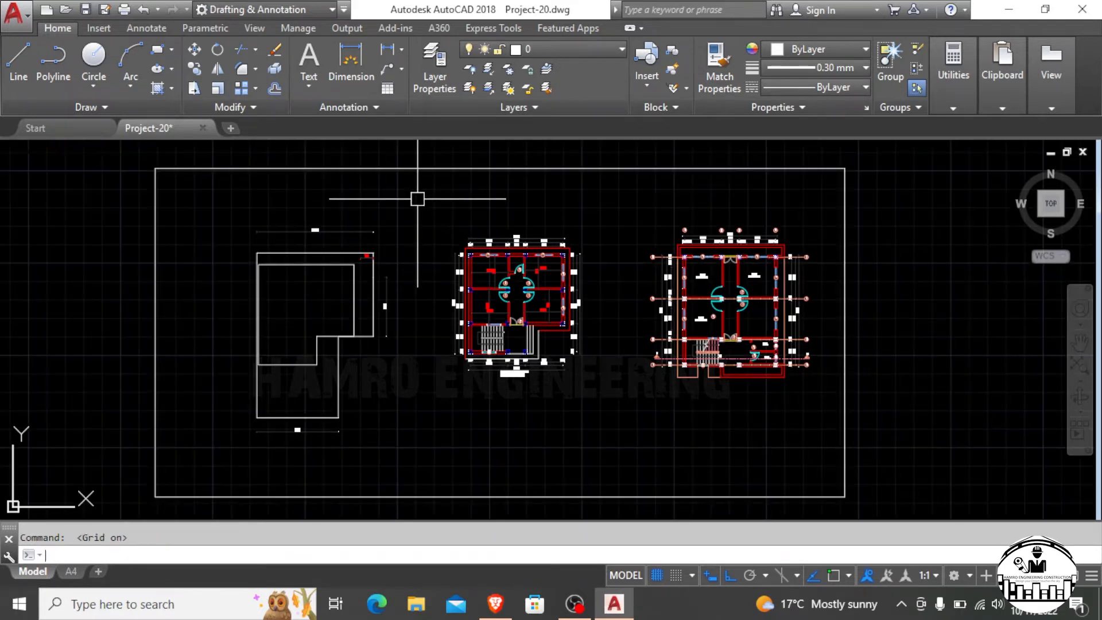
pyautogui.press('F7')
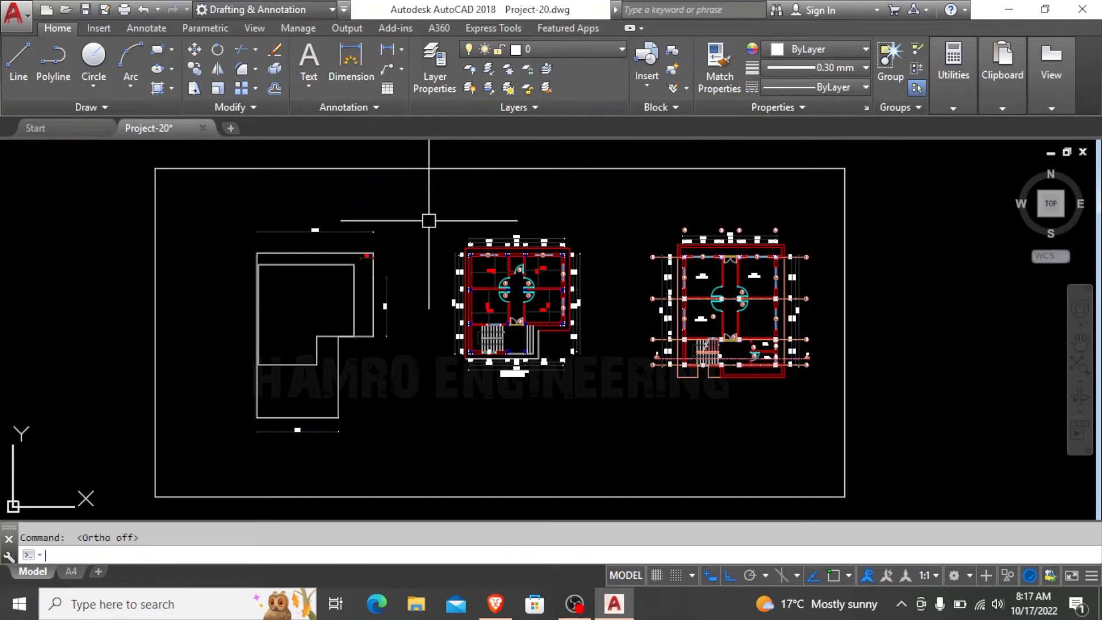
# - Toggle ortho mode on and off, leaving it switched on
pyautogui.press('F8')
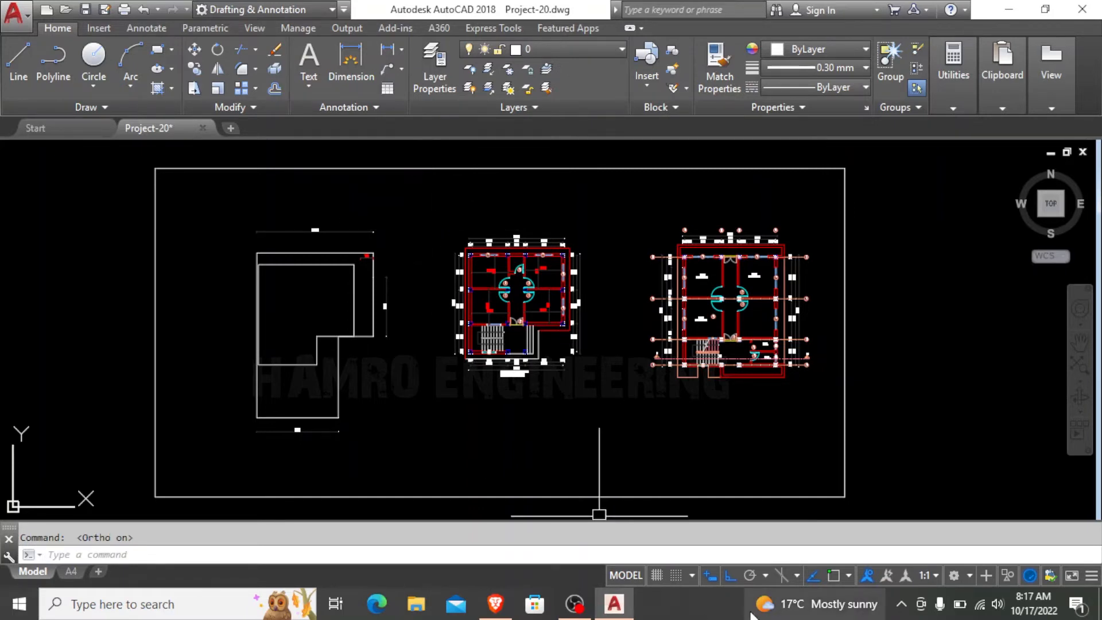
pyautogui.click(729, 575)
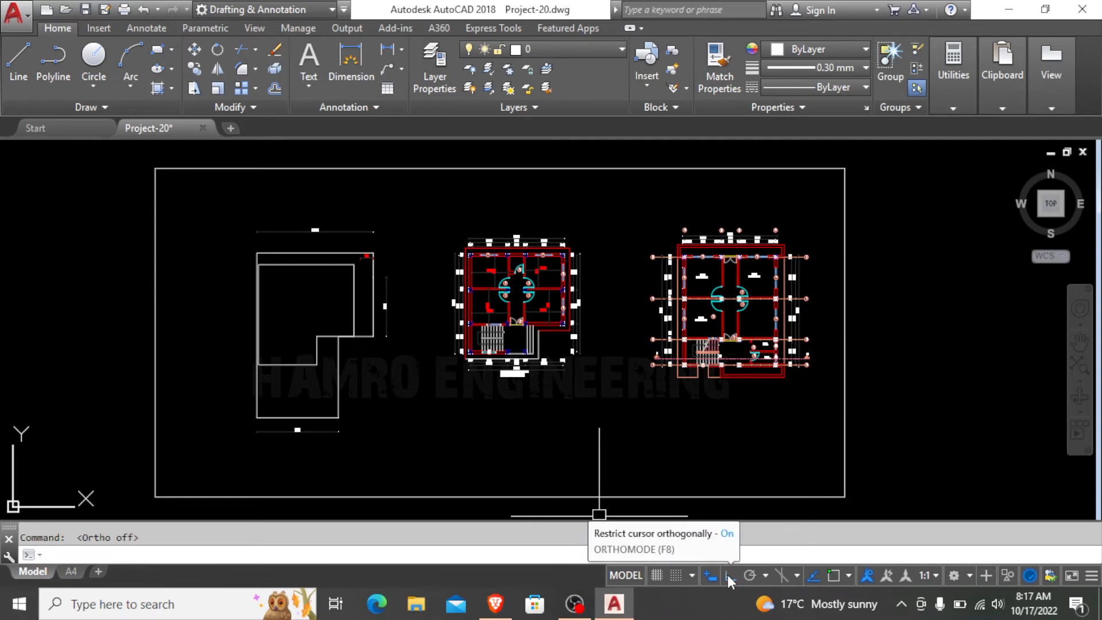
pyautogui.click(728, 574)
# - With ortho mode on, draw a horizontal line beside the framed plans and a vertical line upward from its far end
pyautogui.scroll(-2, 72, 244)
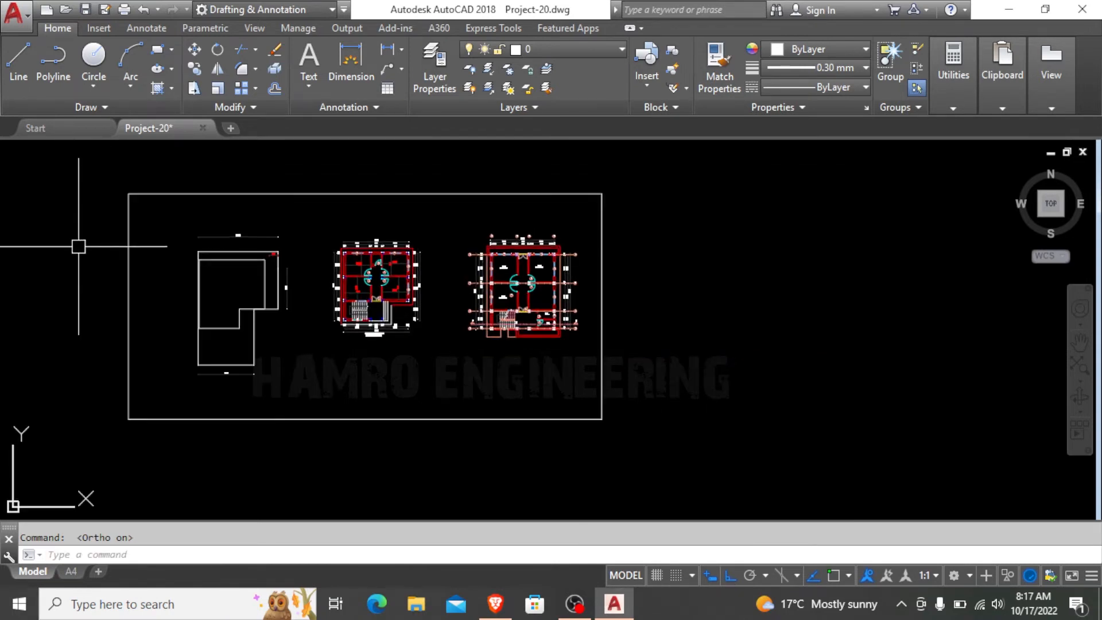
pyautogui.click(18, 57)
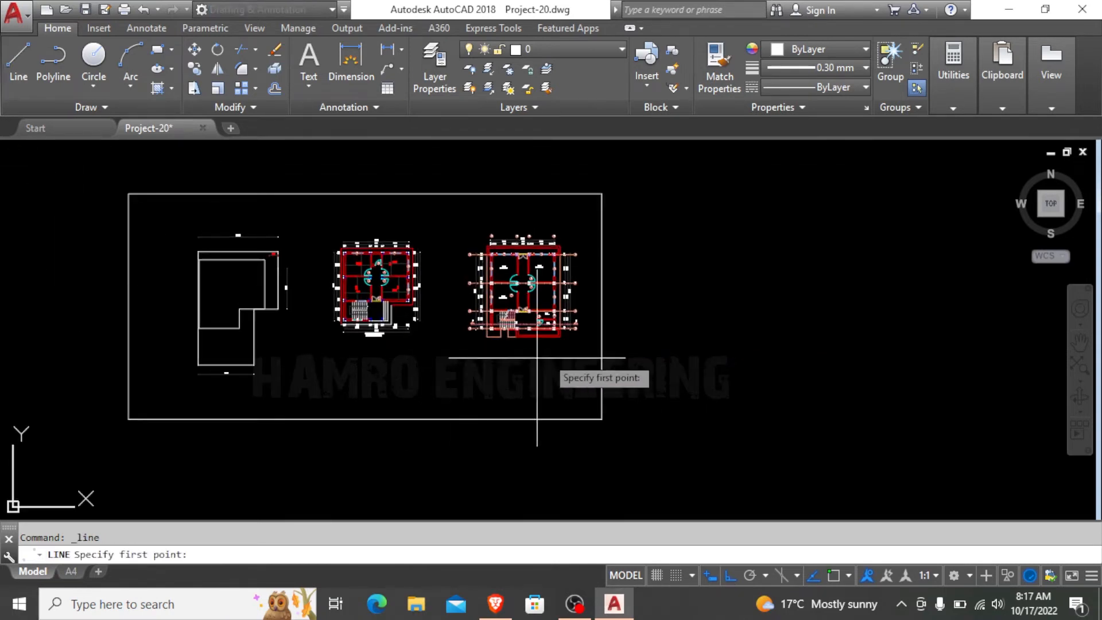
pyautogui.click(626, 256)
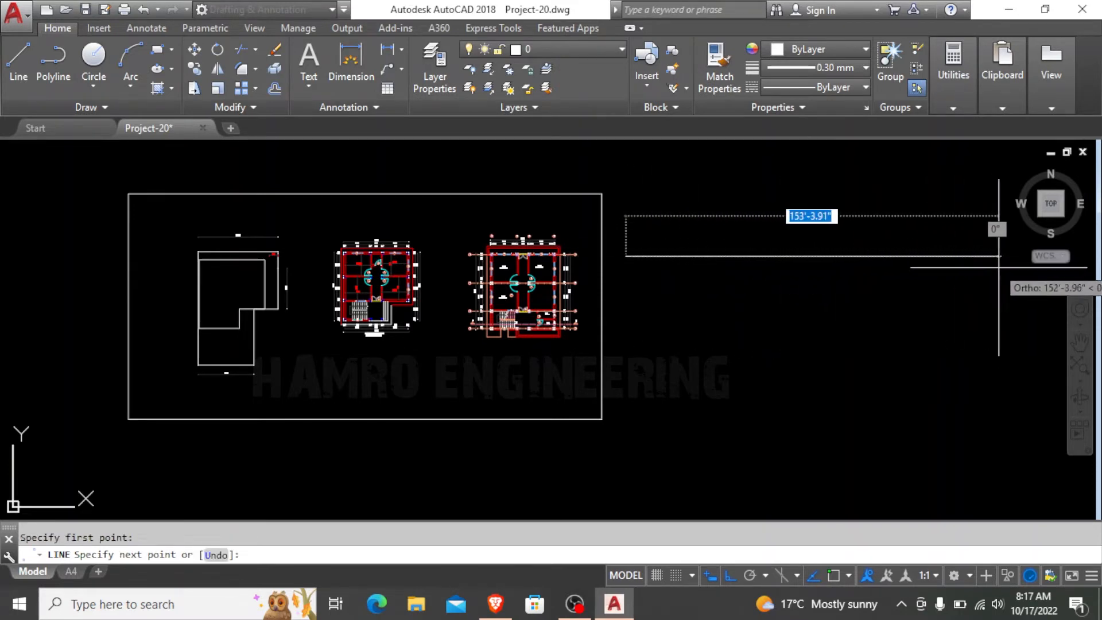
pyautogui.click(979, 256)
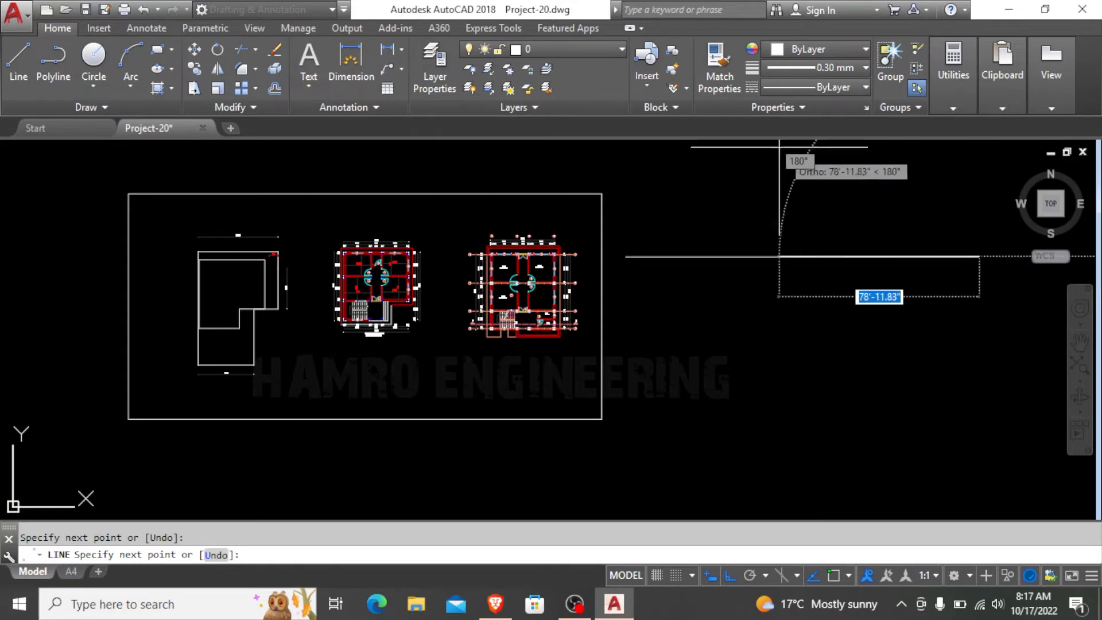
pyautogui.scroll(-3, 696, 436)
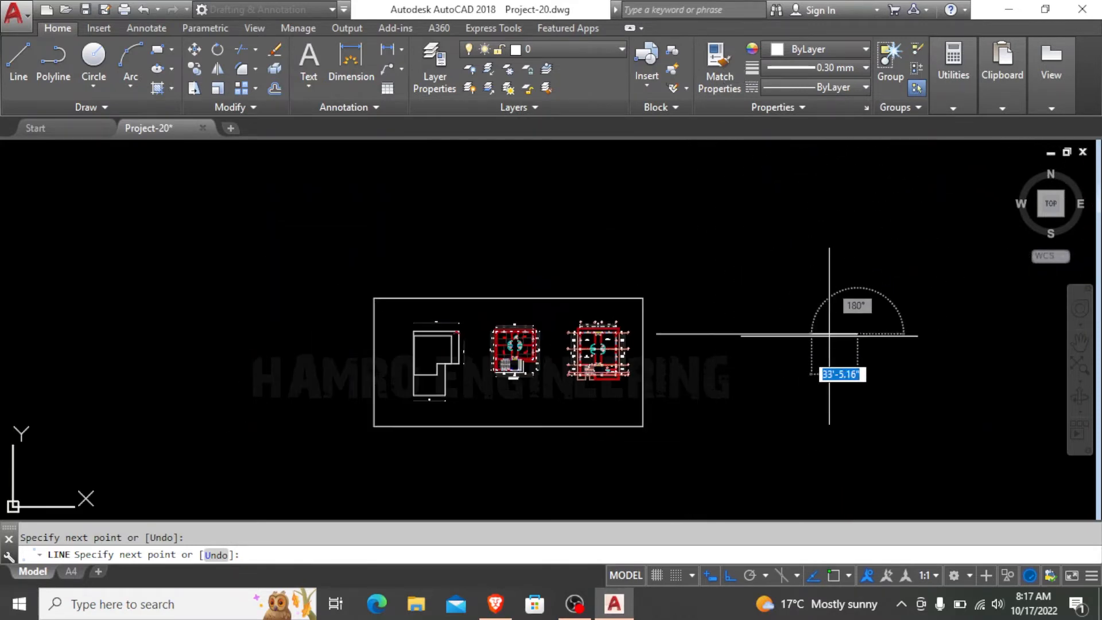
pyautogui.click(858, 179)
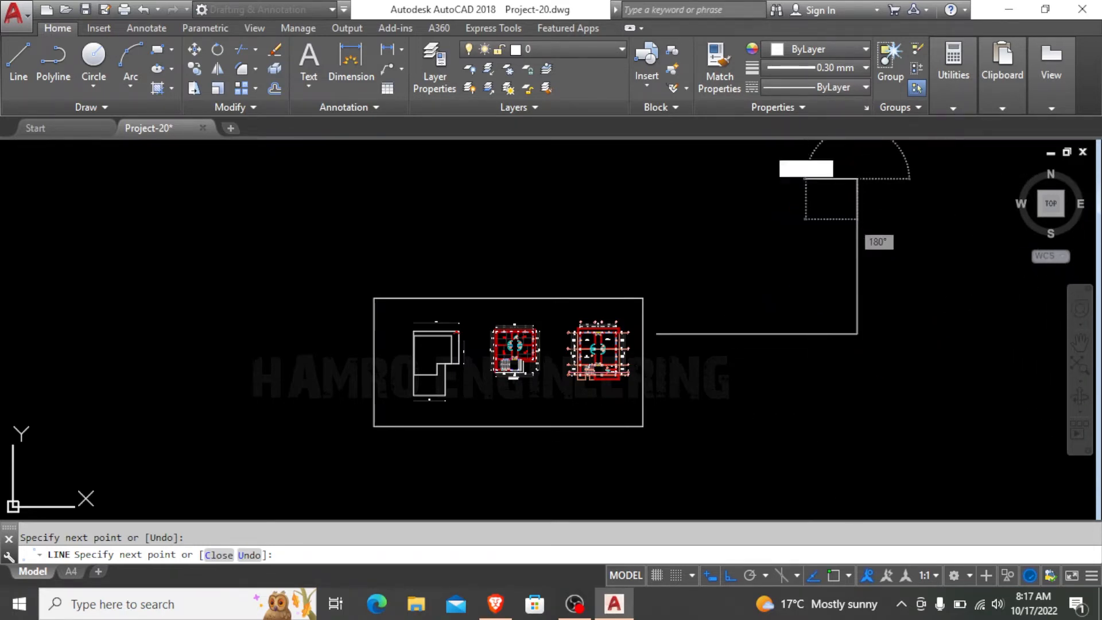
# - Turn ortho mode off, add three sloping segments through the first line's start point, then restore ortho mode and end the line
pyautogui.press('F8')
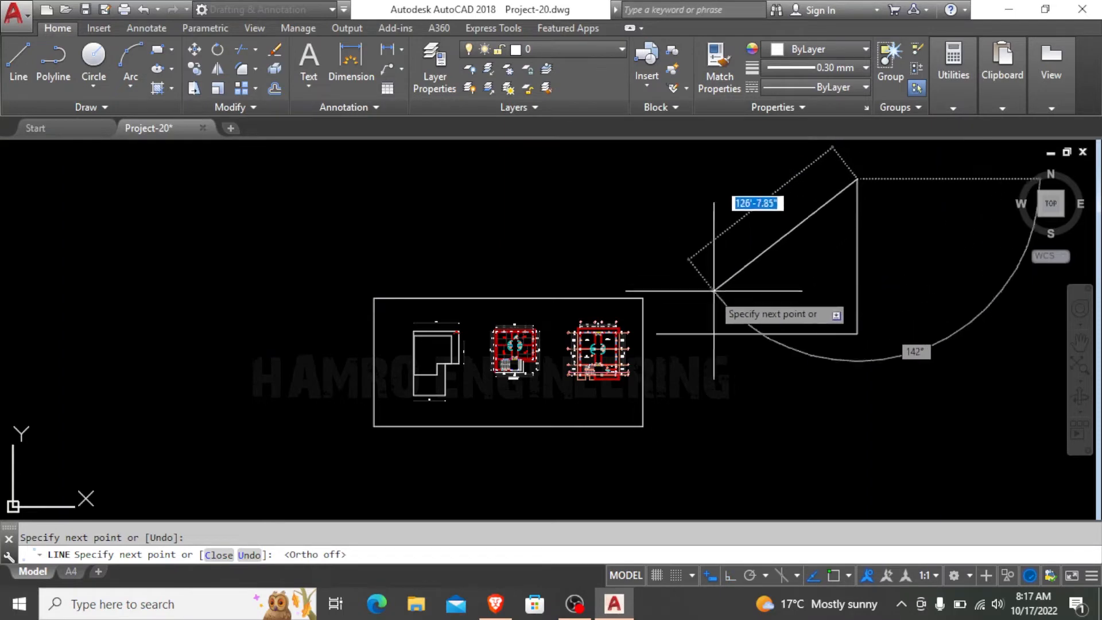
pyautogui.click(658, 334)
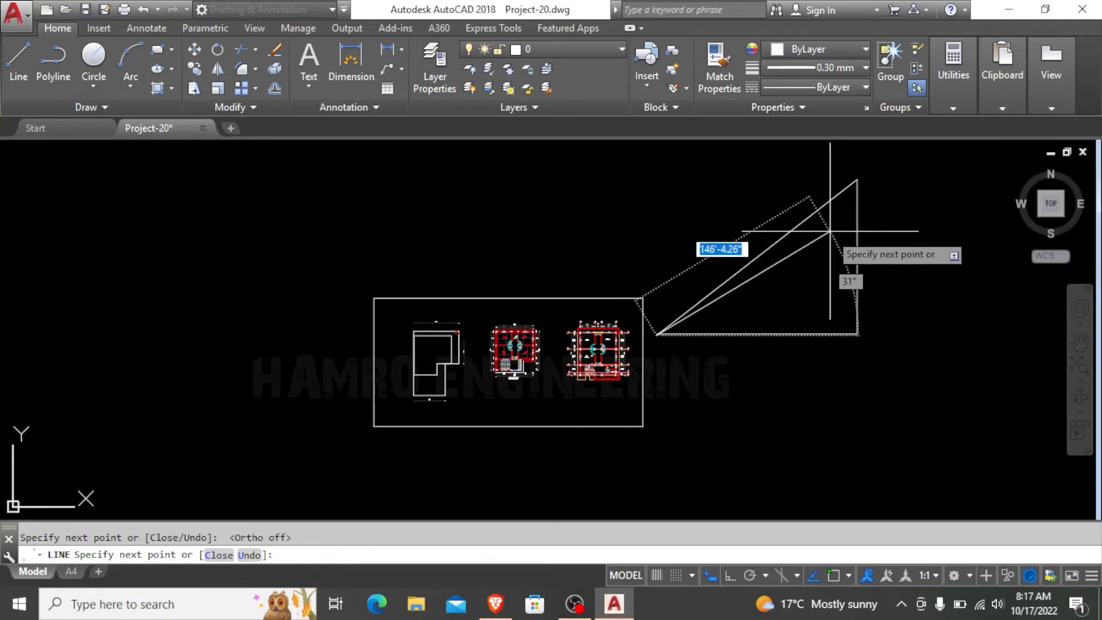
pyautogui.click(869, 473)
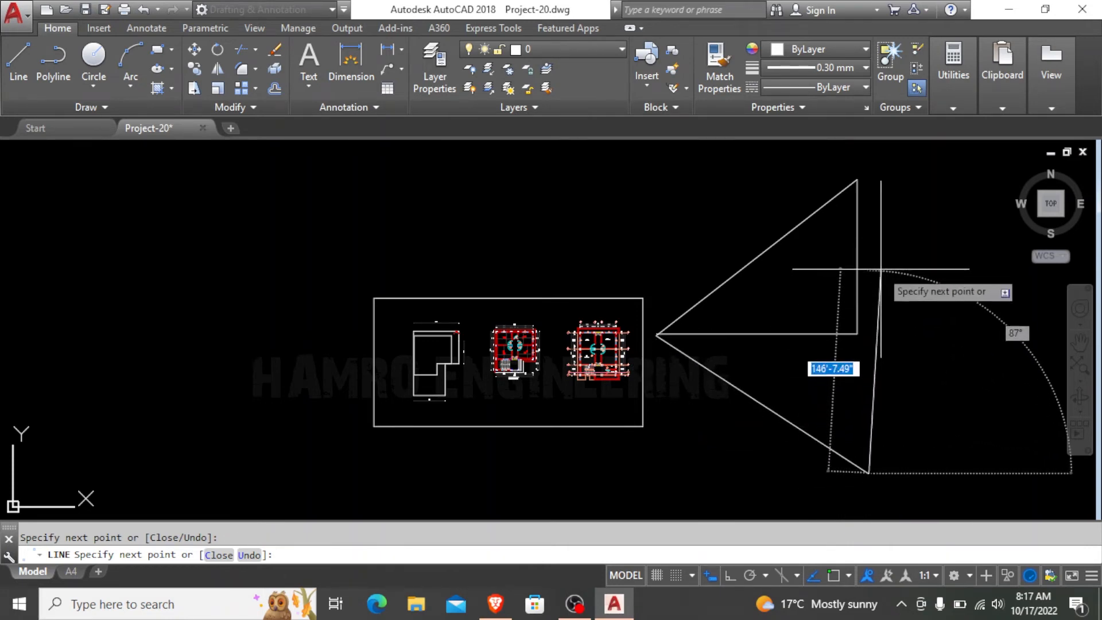
pyautogui.click(877, 178)
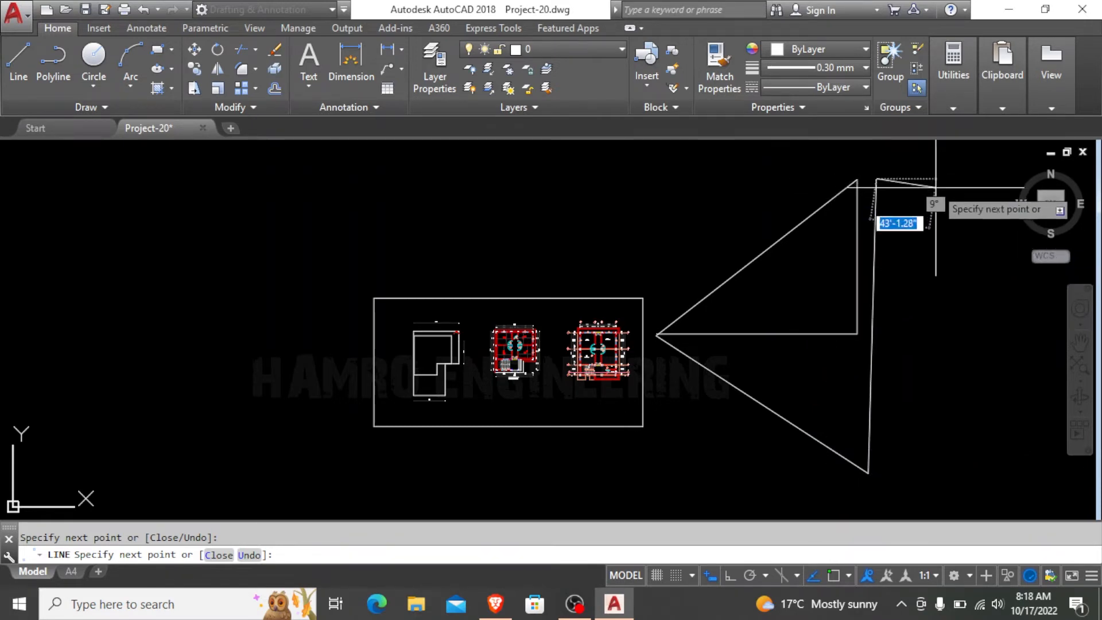
pyautogui.press('F8')
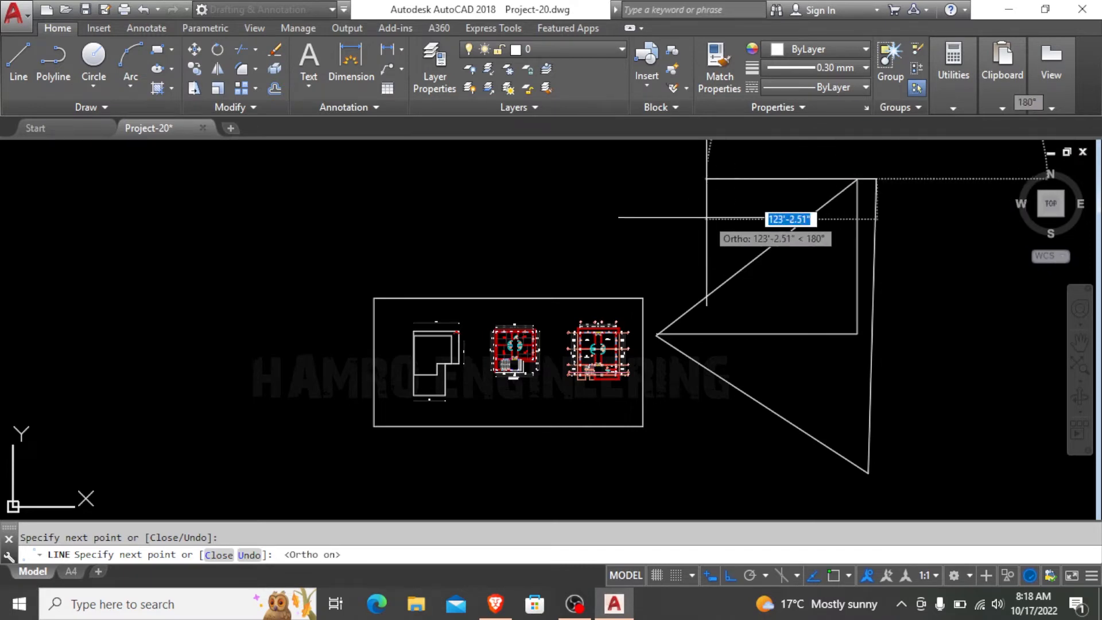
pyautogui.press('Return')
pyautogui.scroll(-1, 537, 192)
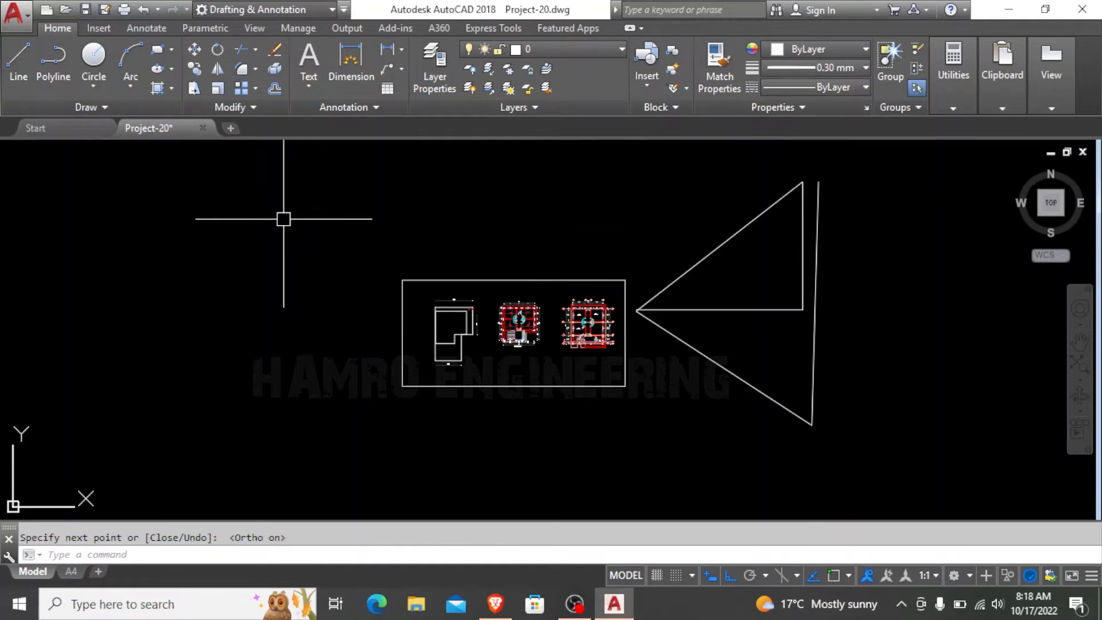
# - Toggle snap mode on and off several times, leaving it switched on with no command active
pyautogui.press('F9')
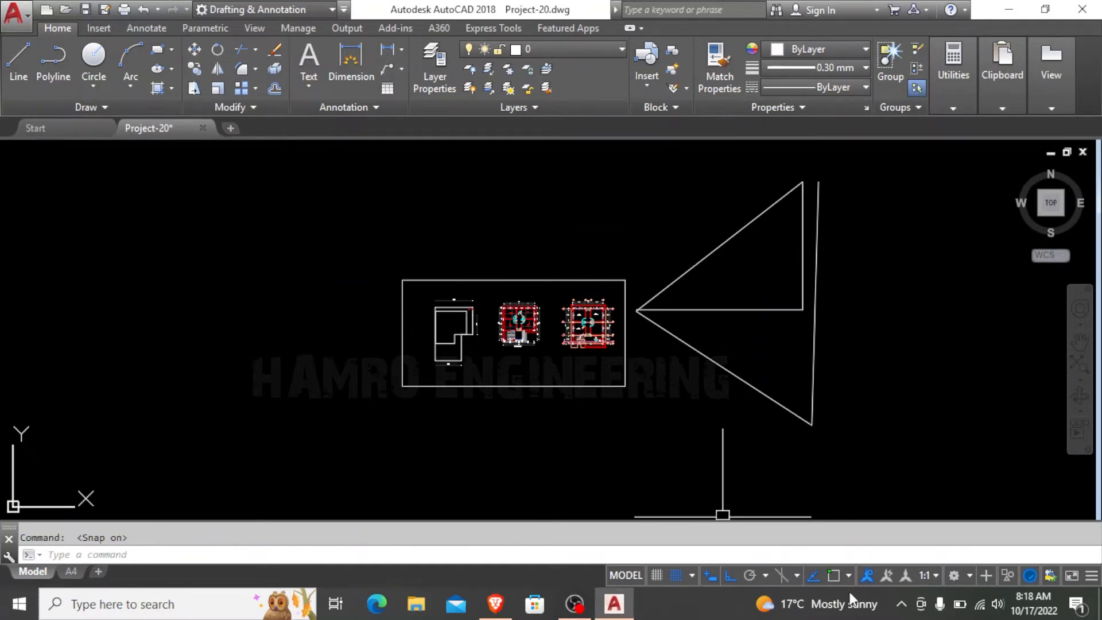
pyautogui.press('F9')
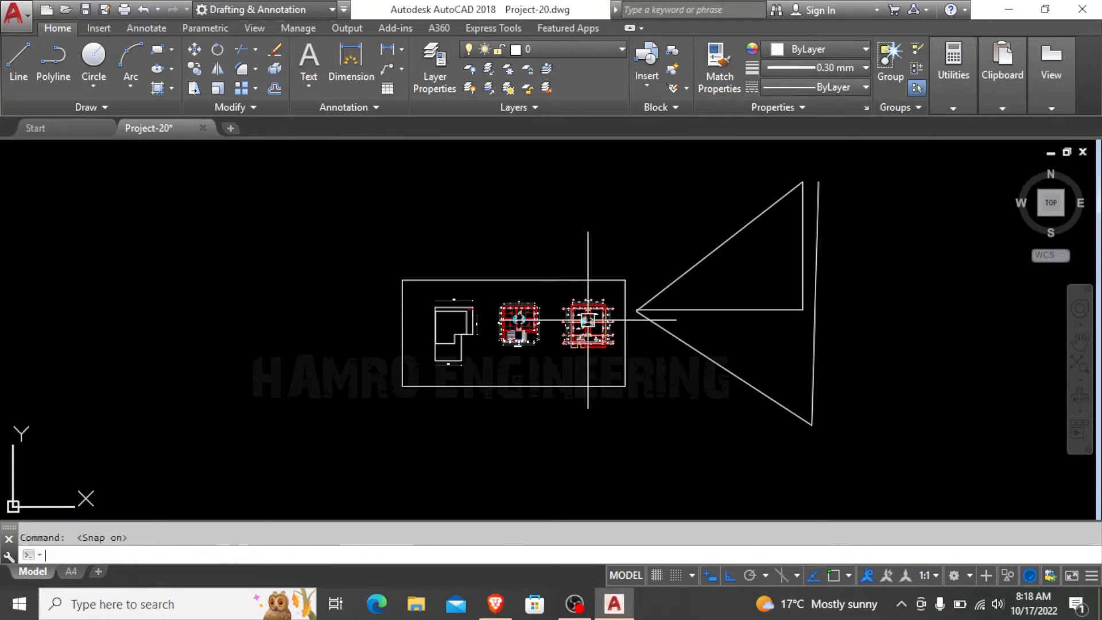
pyautogui.scroll(-2, 132, 310)
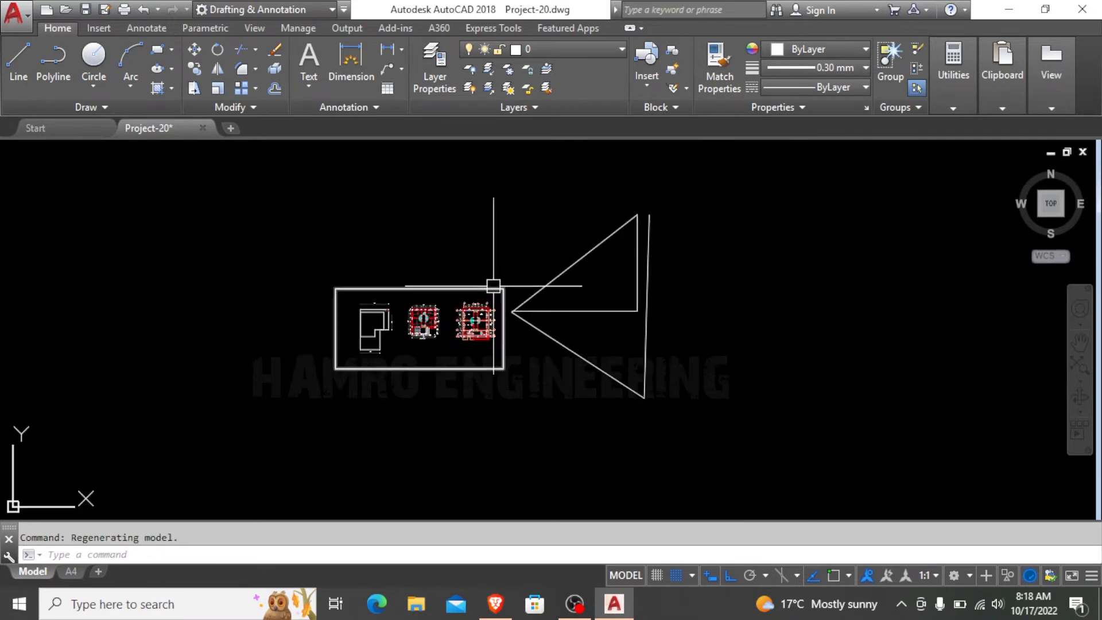
pyautogui.press('F9')
pyautogui.click(496, 288)
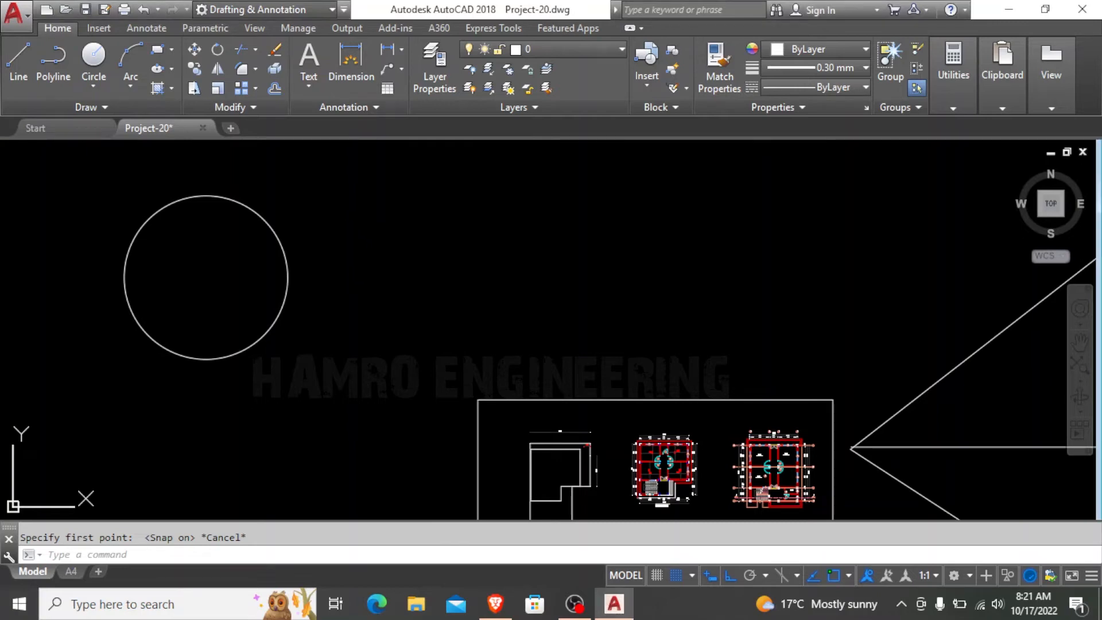
pyautogui.press('Escape')
# - Toggle polar tracking on and off, leaving it switched off
pyautogui.press('F10')
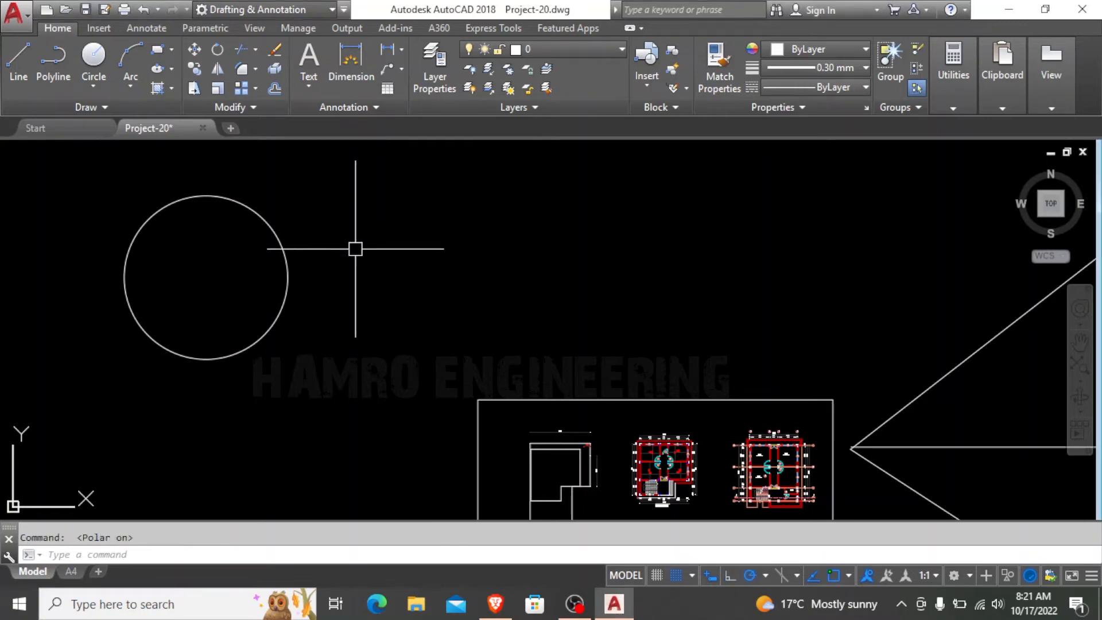
pyautogui.press('alt')
pyautogui.scroll(-1, 246, 233)
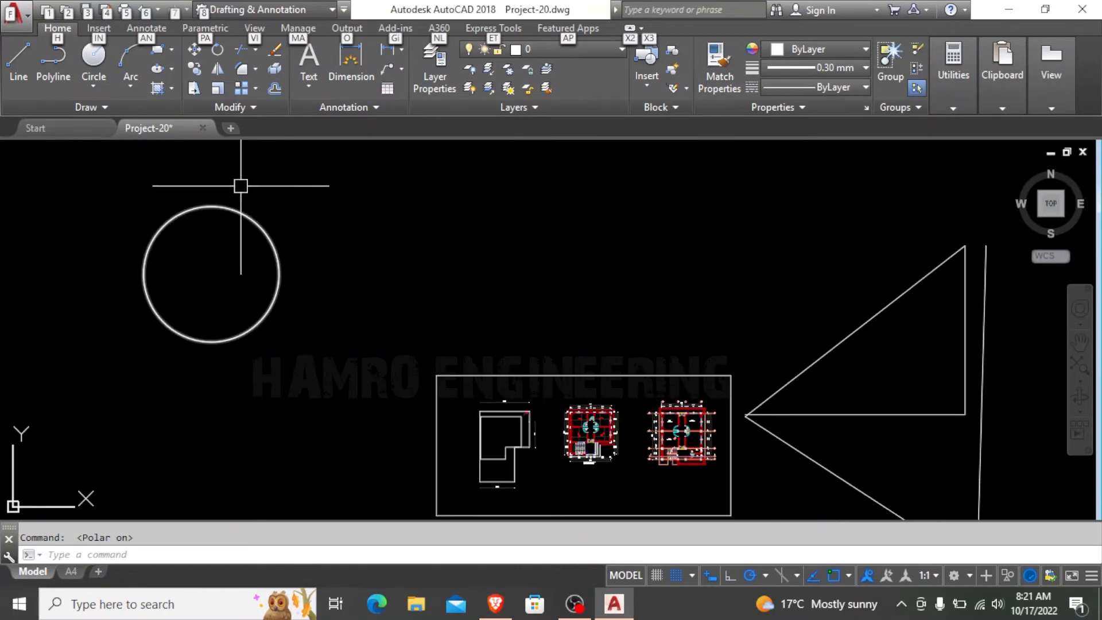
pyautogui.press('Escape')
pyautogui.press('F10')
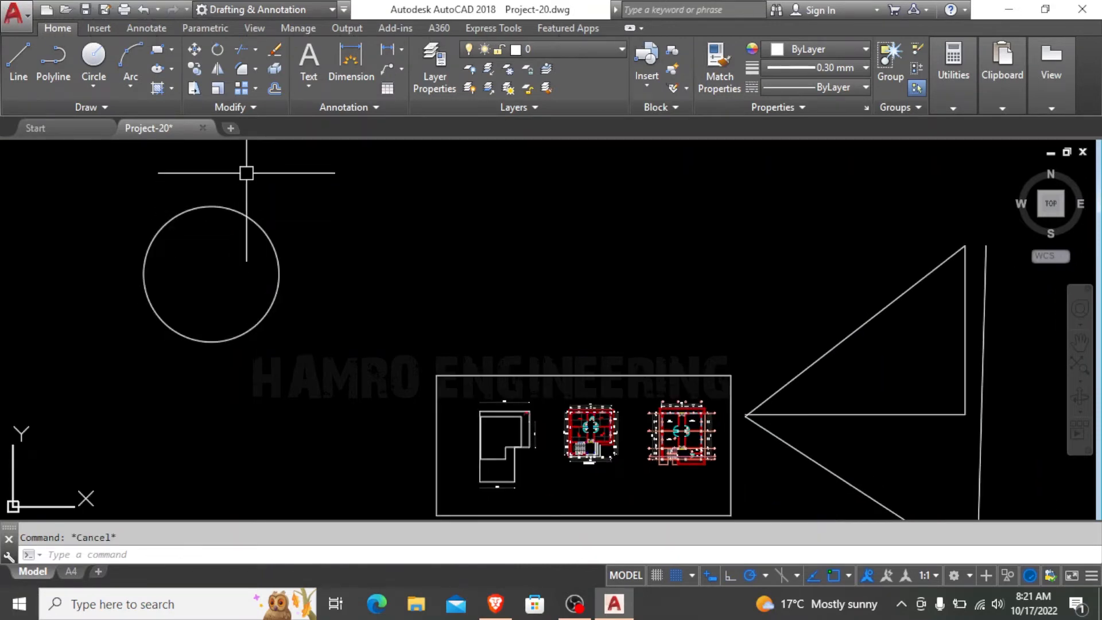
pyautogui.press('alt')
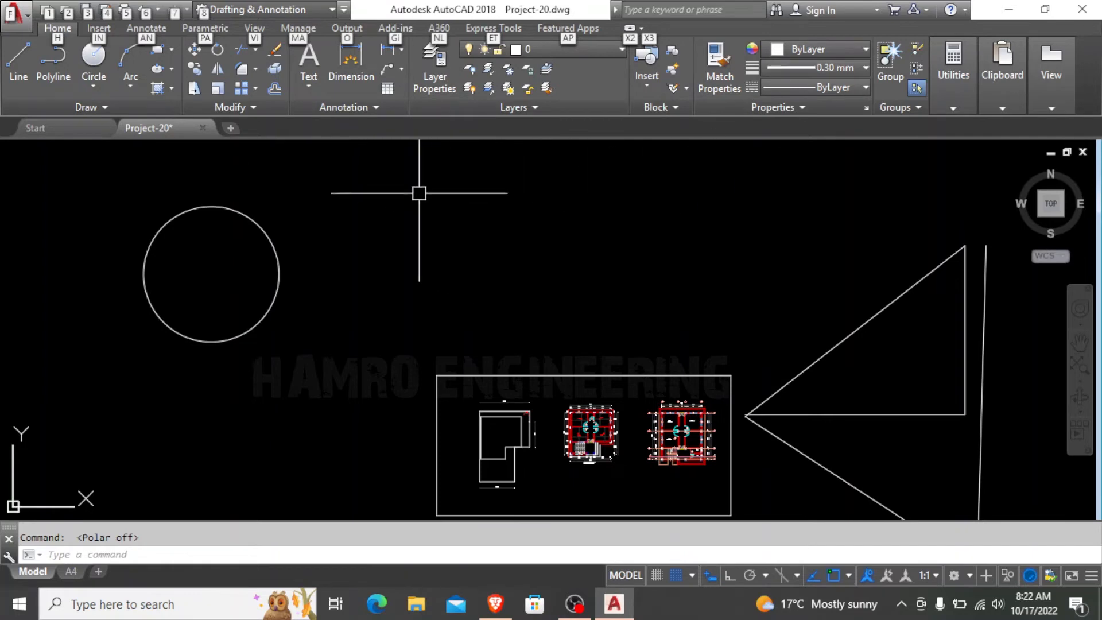
pyautogui.scroll(-1, 382, 176)
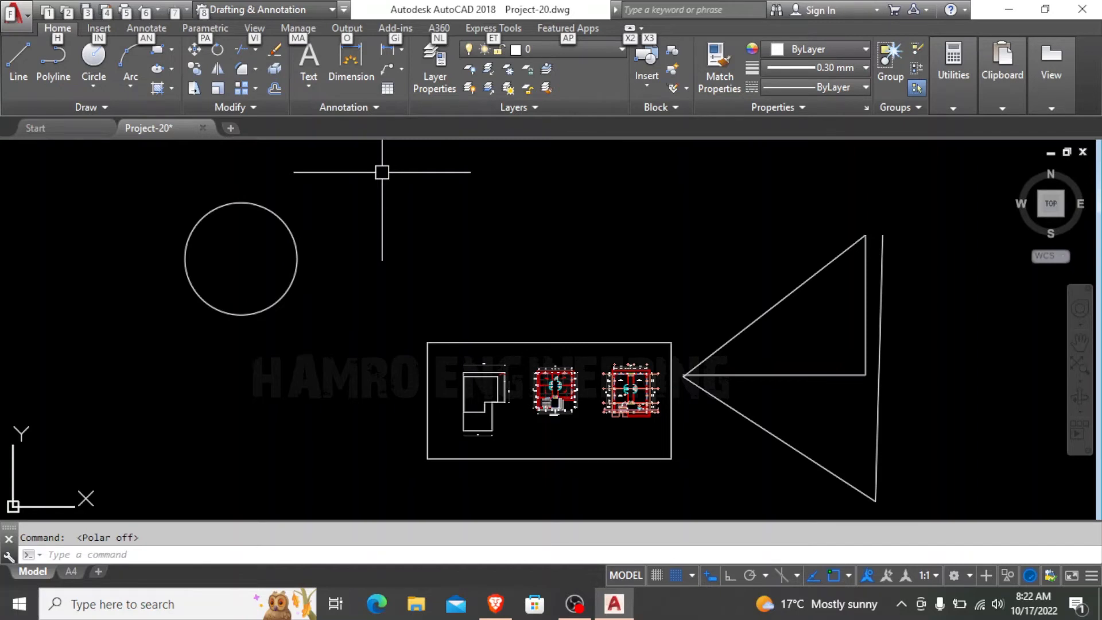
pyautogui.click(254, 207)
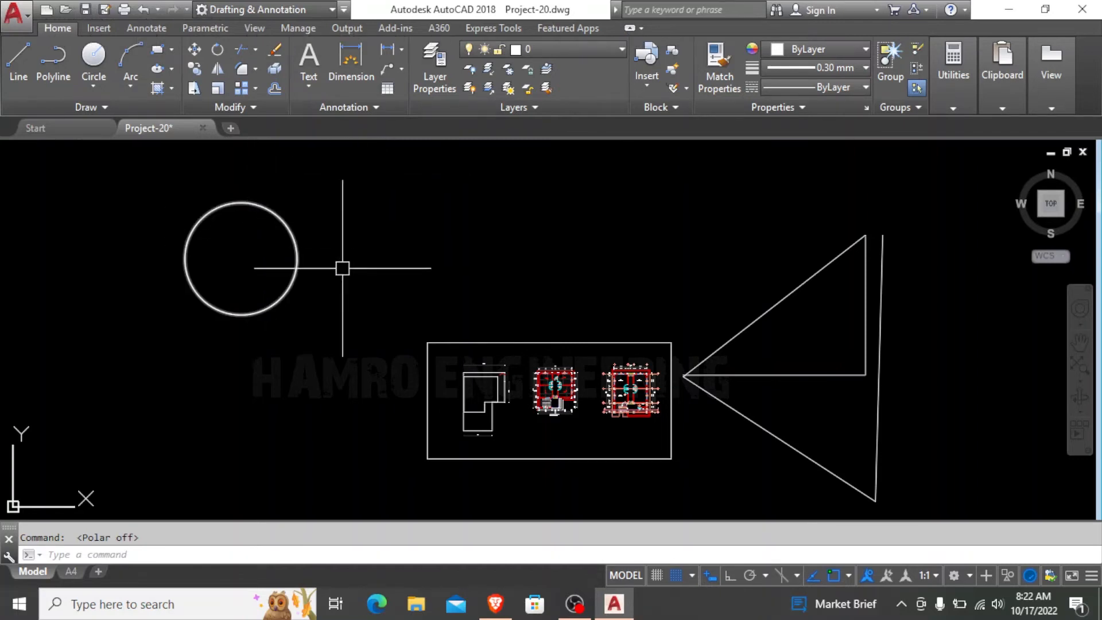
# - Toggle object snap tracking off and on, leaving it switched off
pyautogui.press('F11')
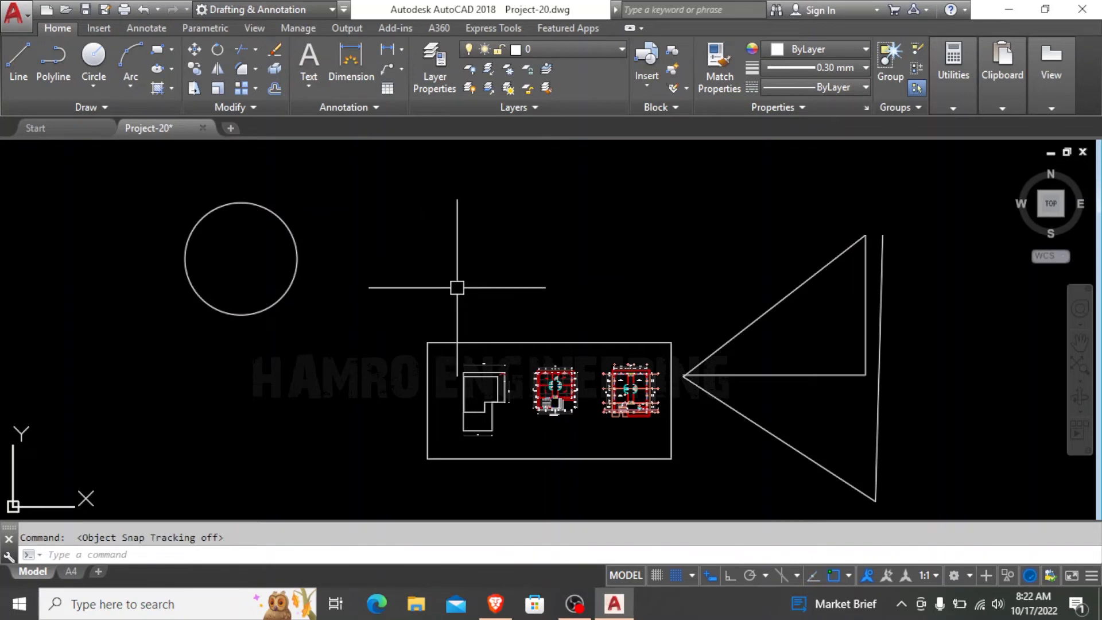
pyautogui.press('F11')
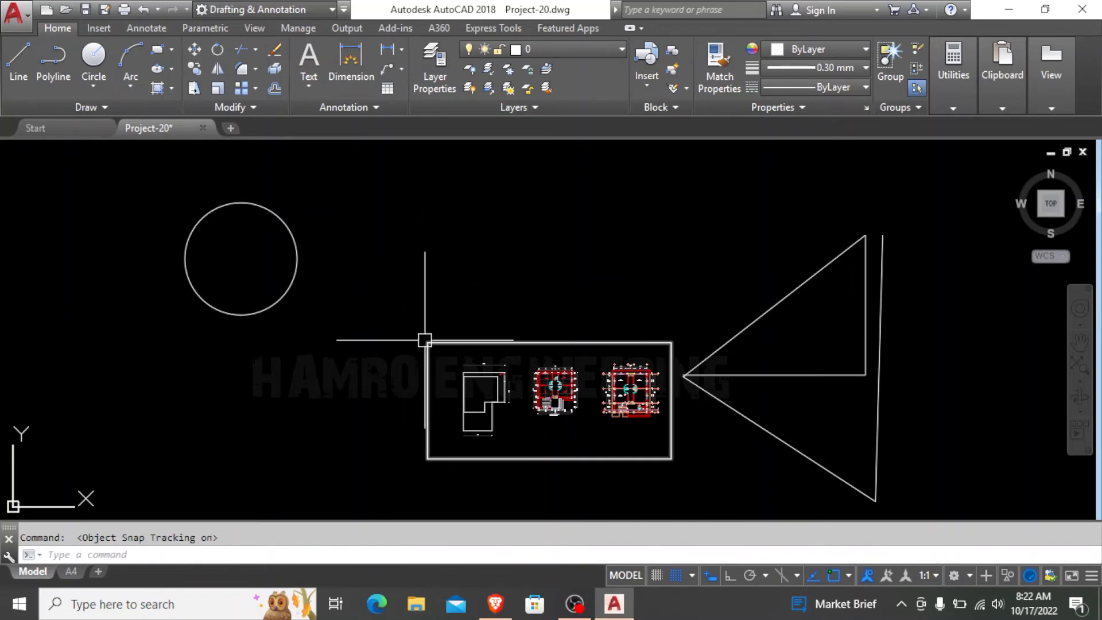
pyautogui.press('F11')
# - Start a trial line at the frame's upper-left corner, toggle object snap tracking until it is on, and cancel the line
pyautogui.click(19, 62)
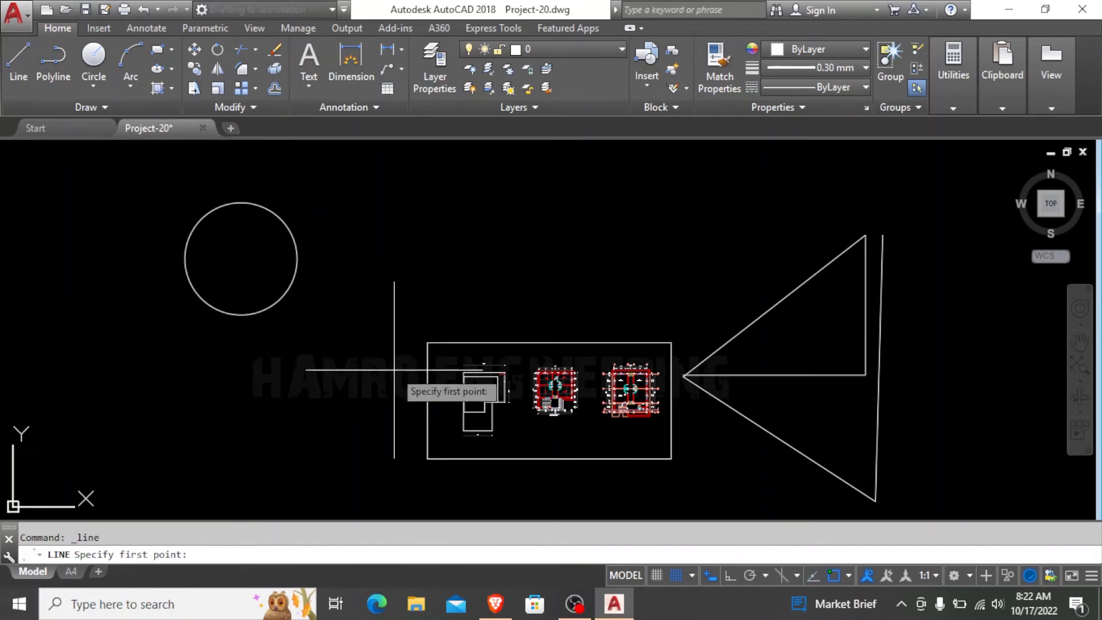
pyautogui.click(427, 343)
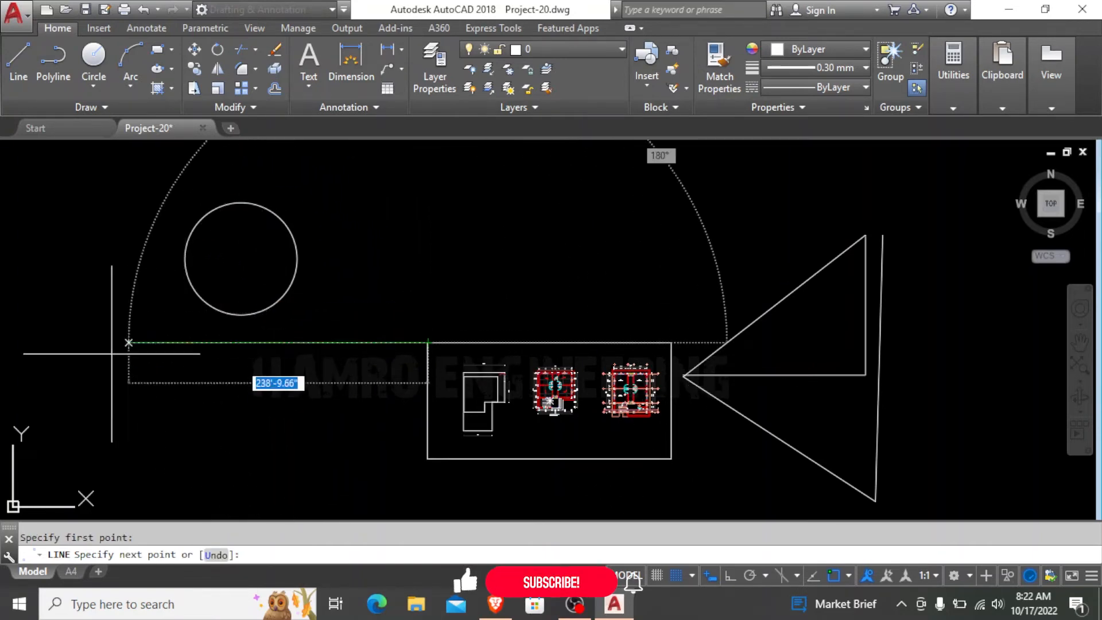
pyautogui.press('F11')
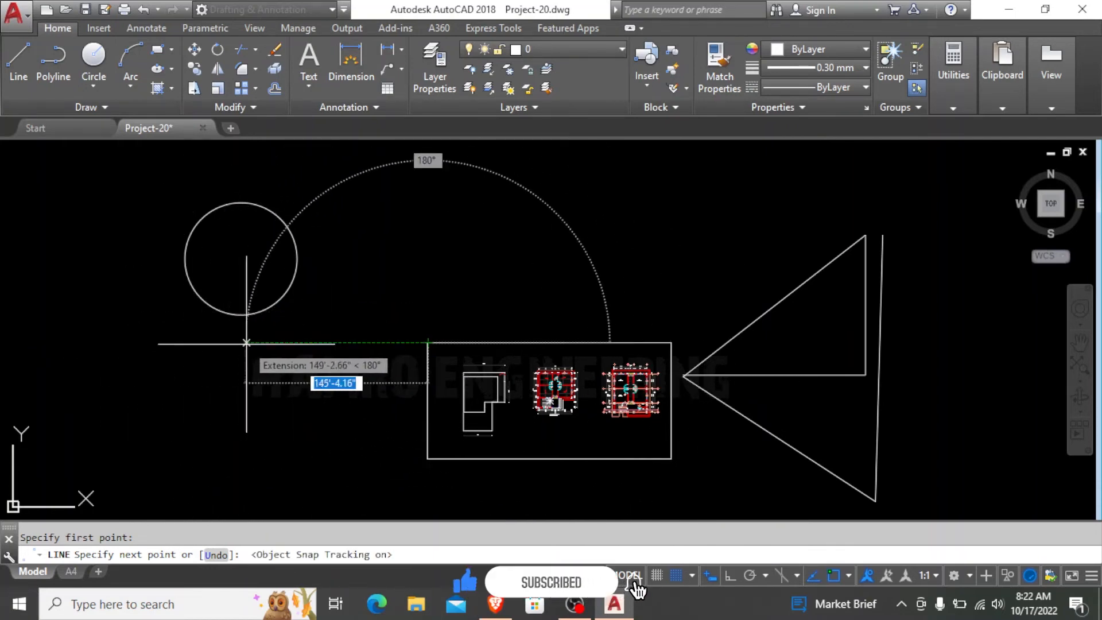
pyautogui.press('F11')
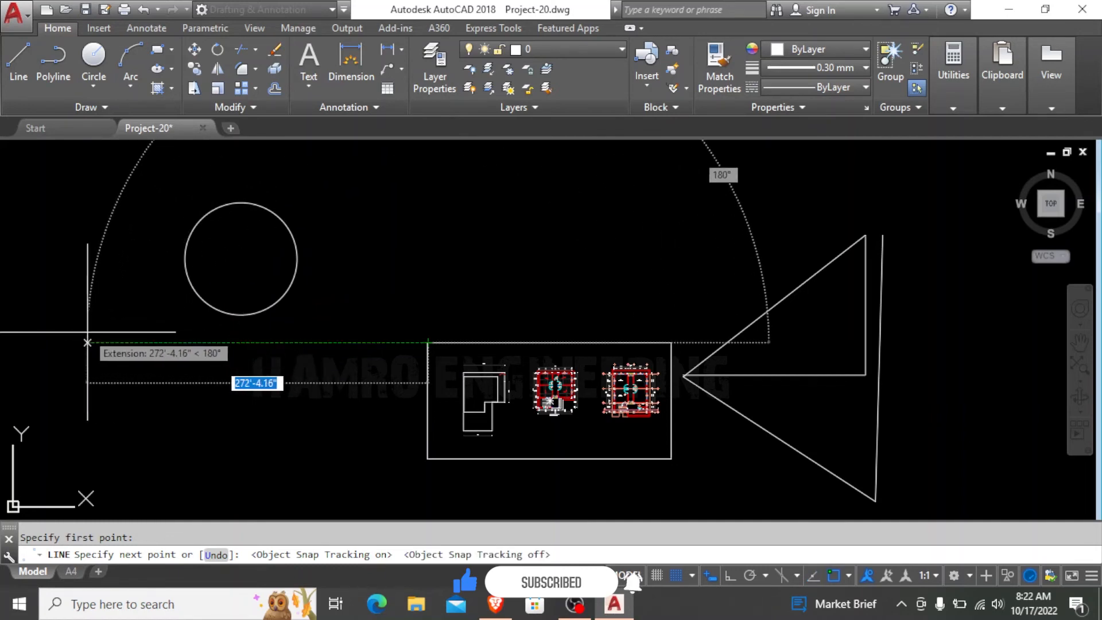
pyautogui.press('F11')
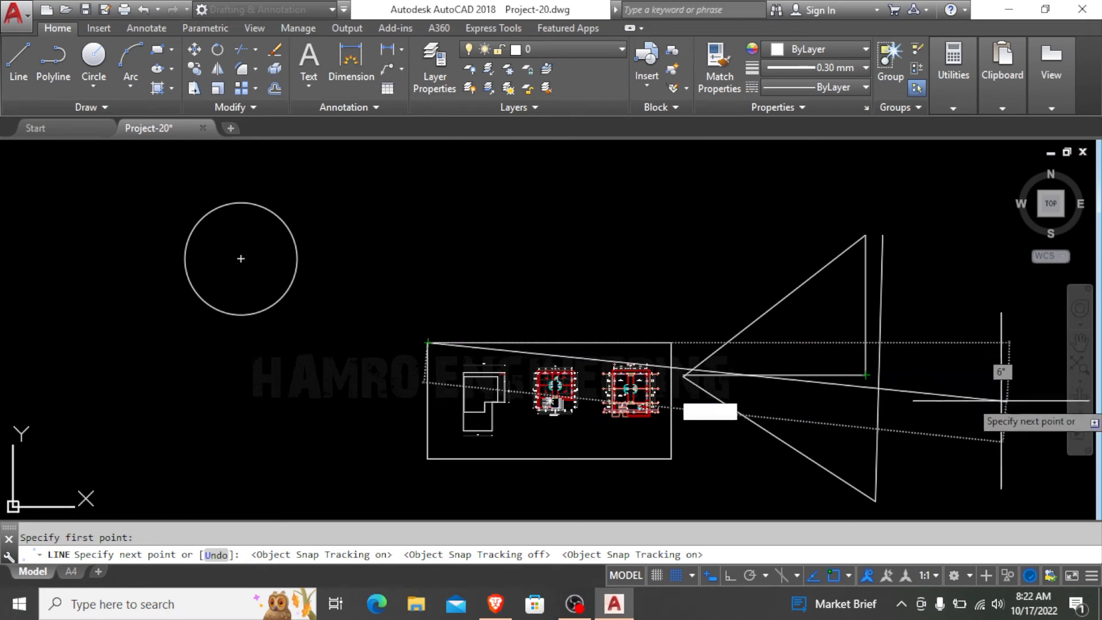
pyautogui.scroll(-2, 216, 218)
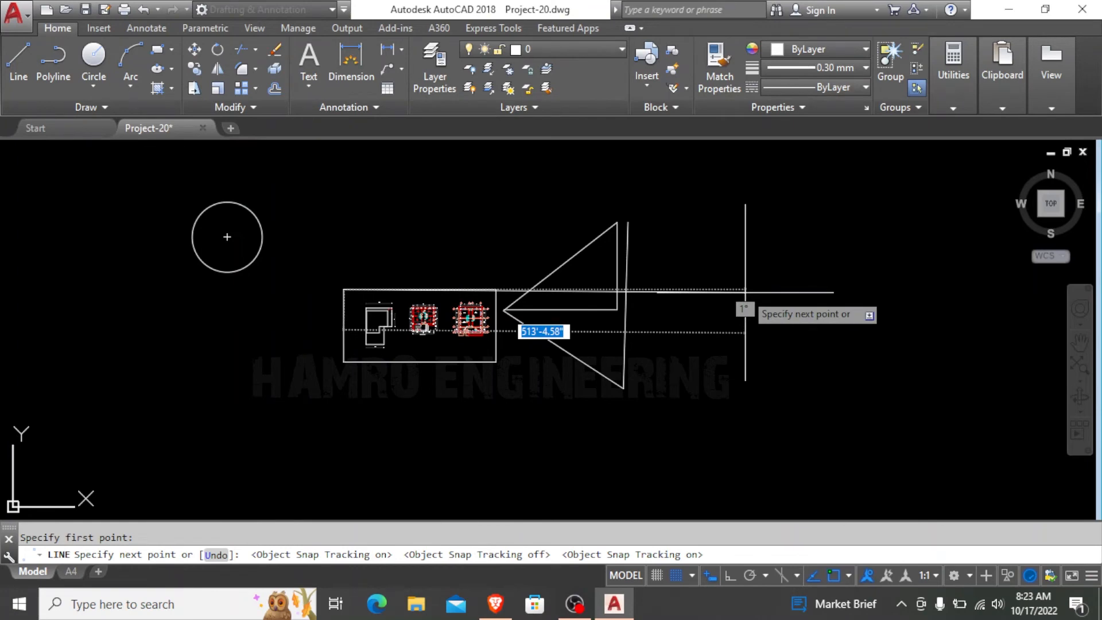
pyautogui.press('Escape')
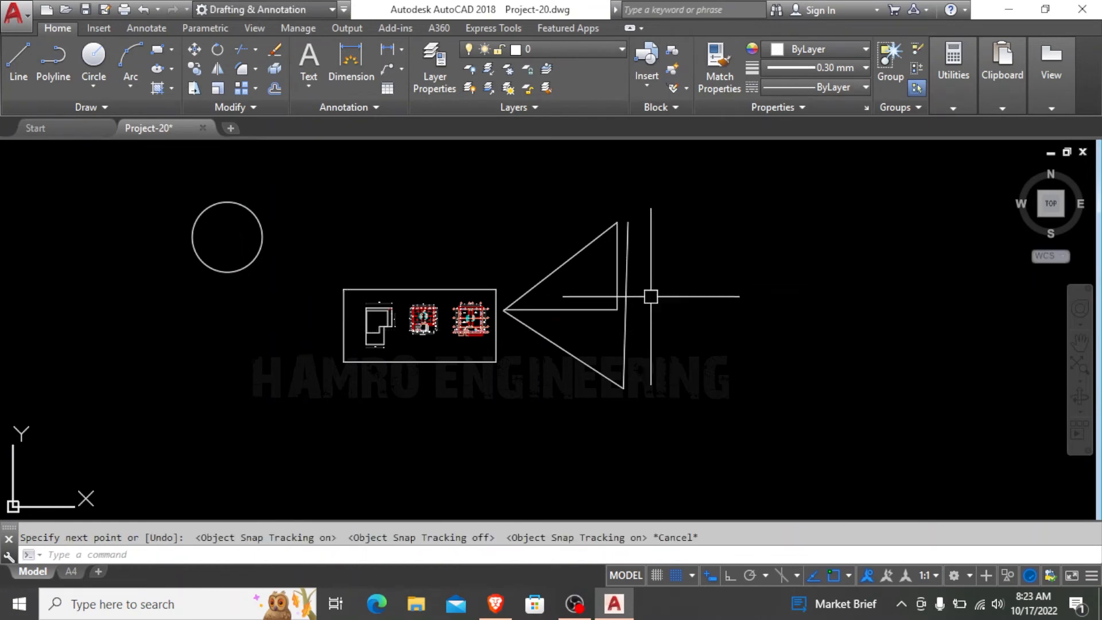
pyautogui.click(22, 56)
pyautogui.click(227, 201)
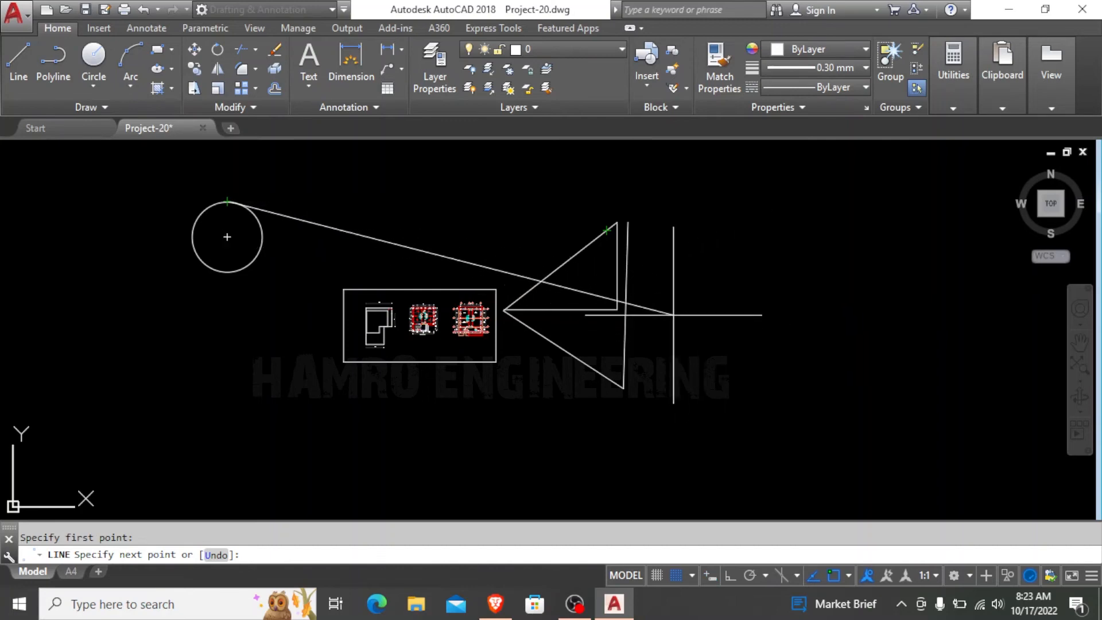
pyautogui.press('Escape')
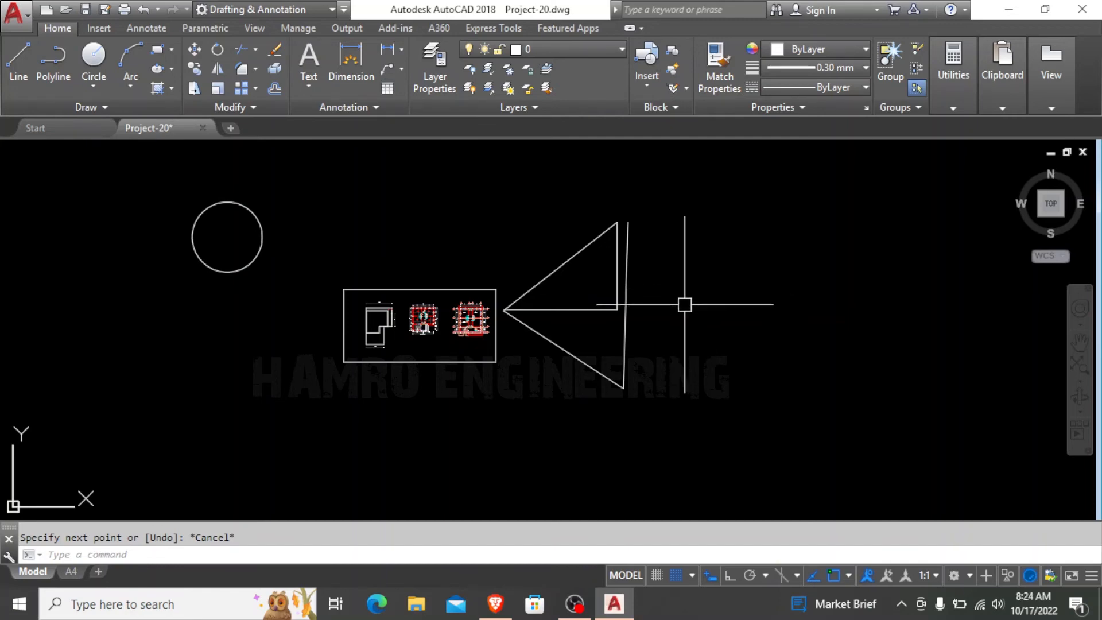
# - Begin a trial CIRCLE entry at the crosshair with dynamic input, cancel it, and switch dynamic input off
pyautogui.write('c')
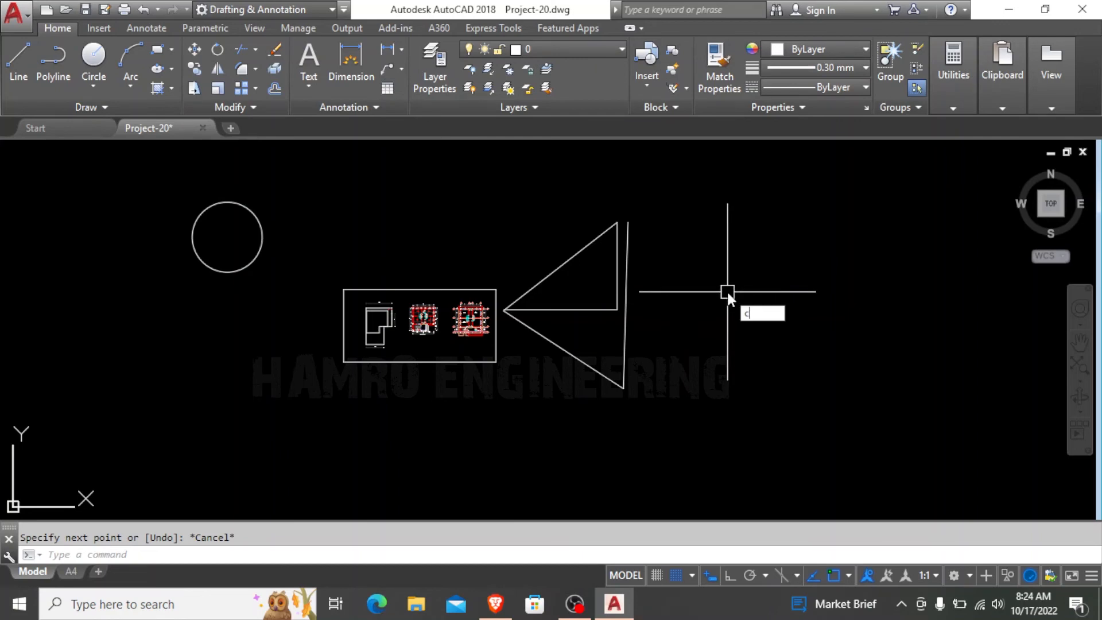
pyautogui.write('i')
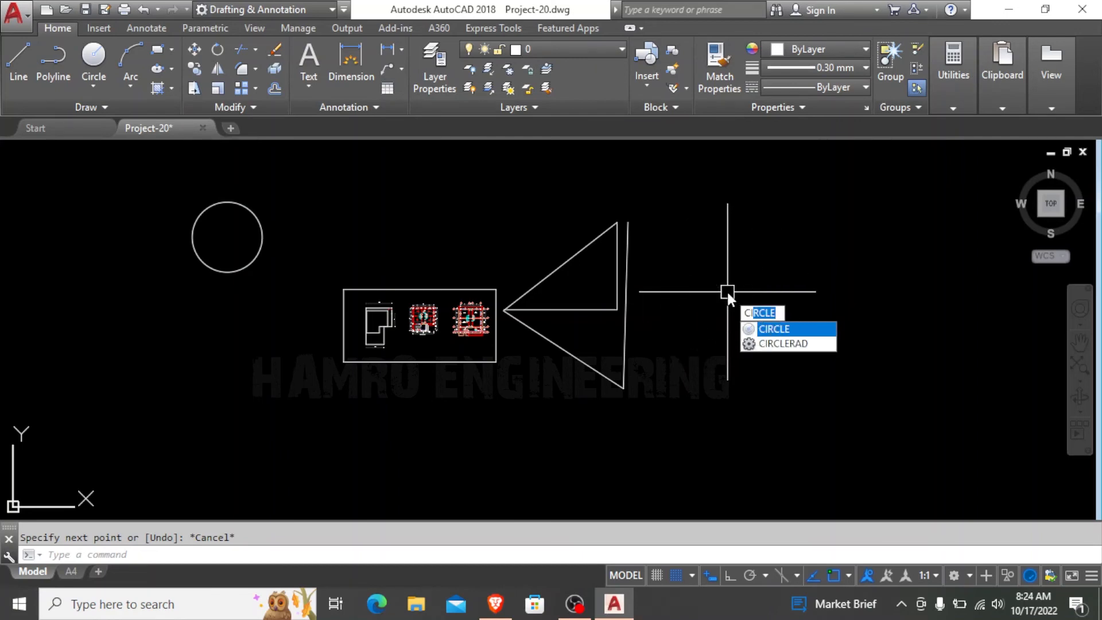
pyautogui.press('Escape')
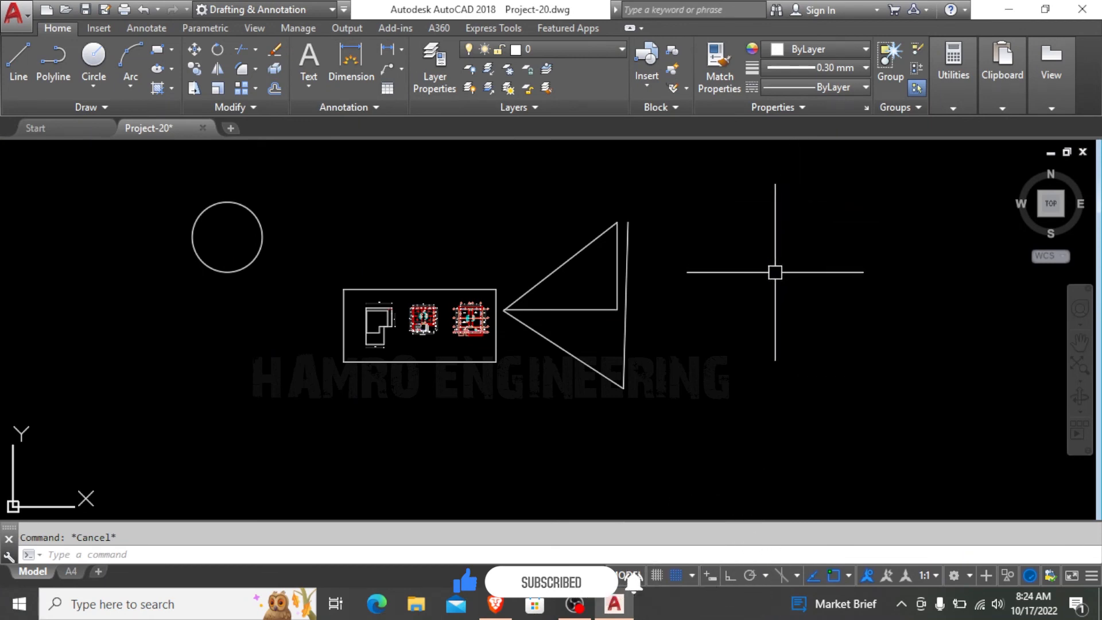
# - Begin a trial CIRCLE entry in the command line with dynamic input off, and cancel it
pyautogui.write('Ci')
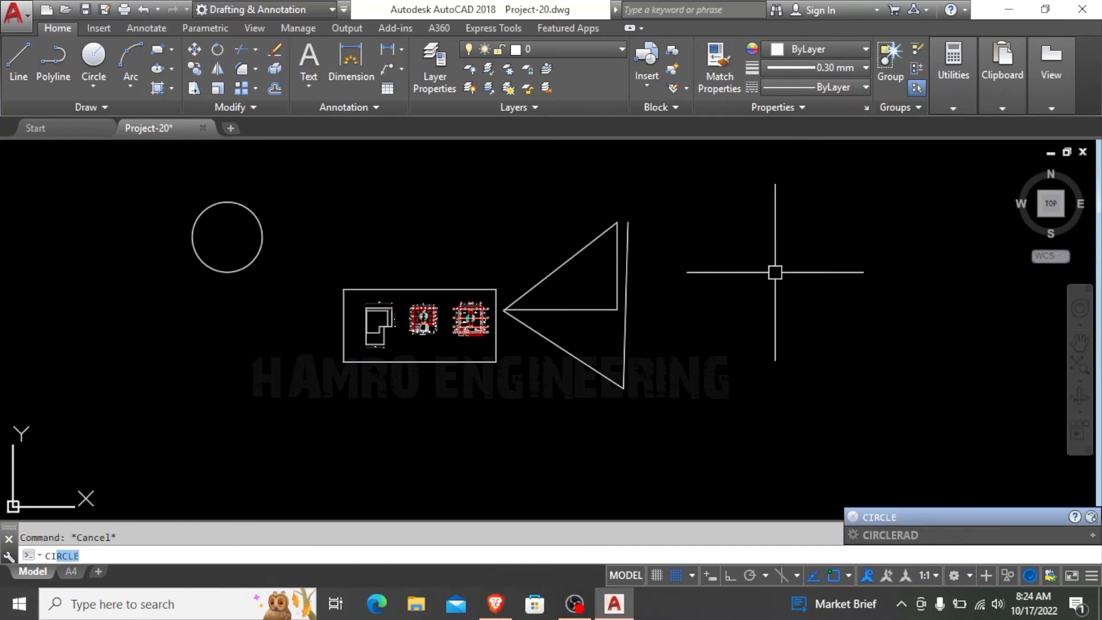
pyautogui.write('R')
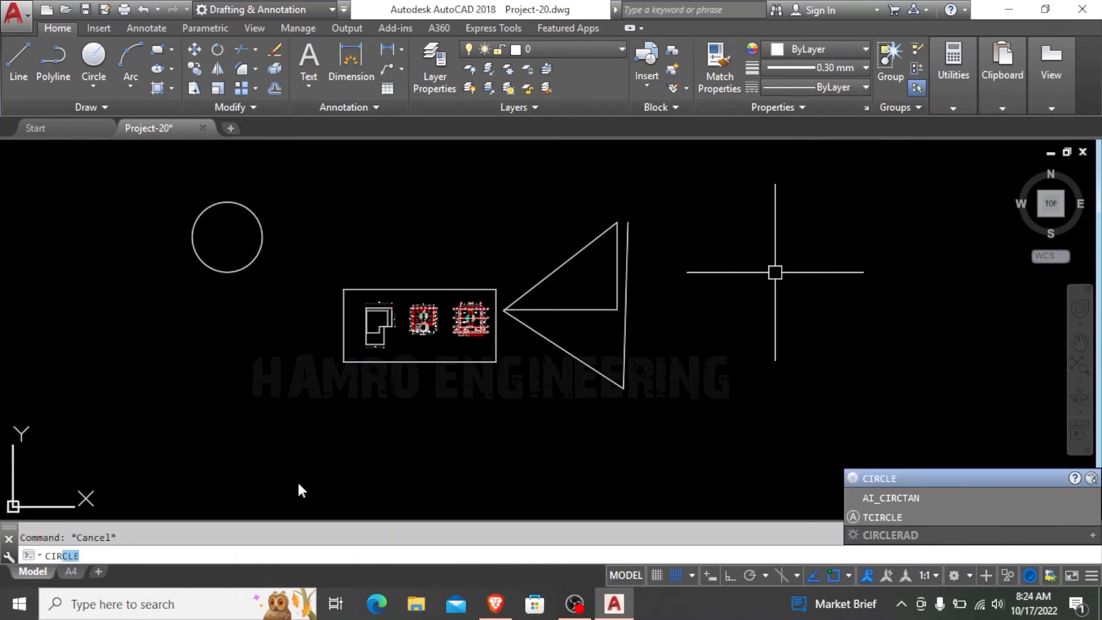
pyautogui.press('Escape')
pyautogui.press('Escape')
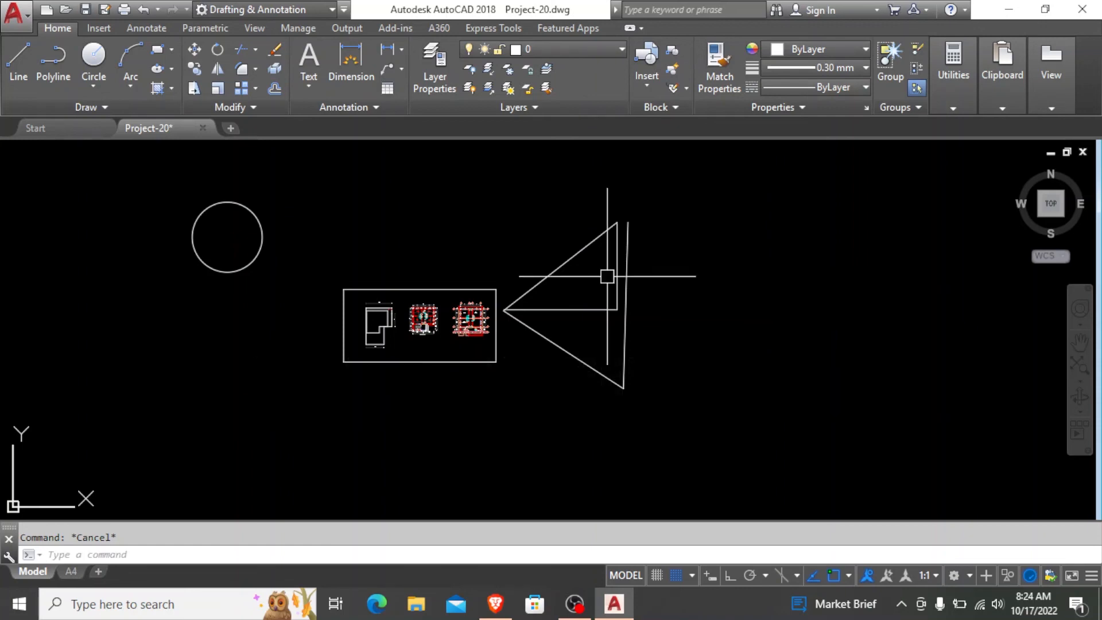
pyautogui.scroll(3, 415, 340)
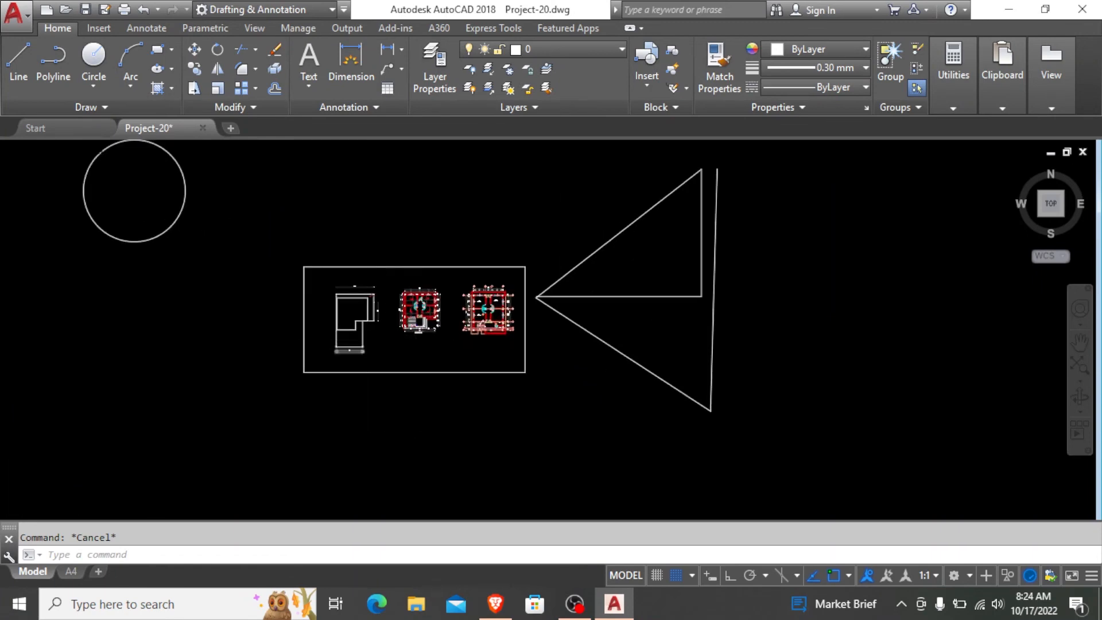
pyautogui.scroll(4, 396, 301)
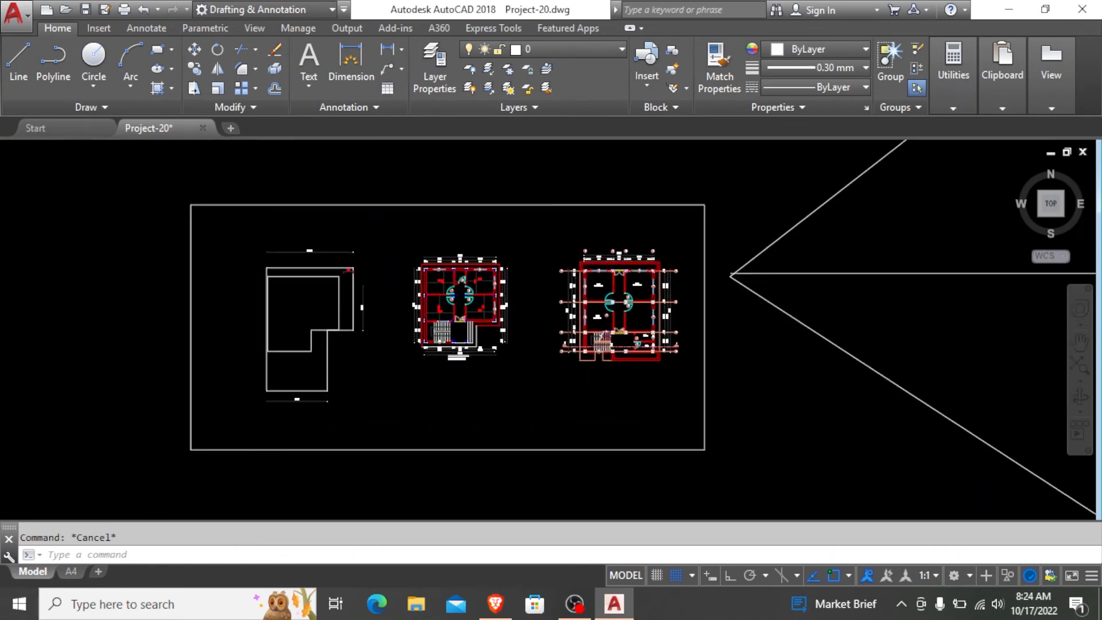